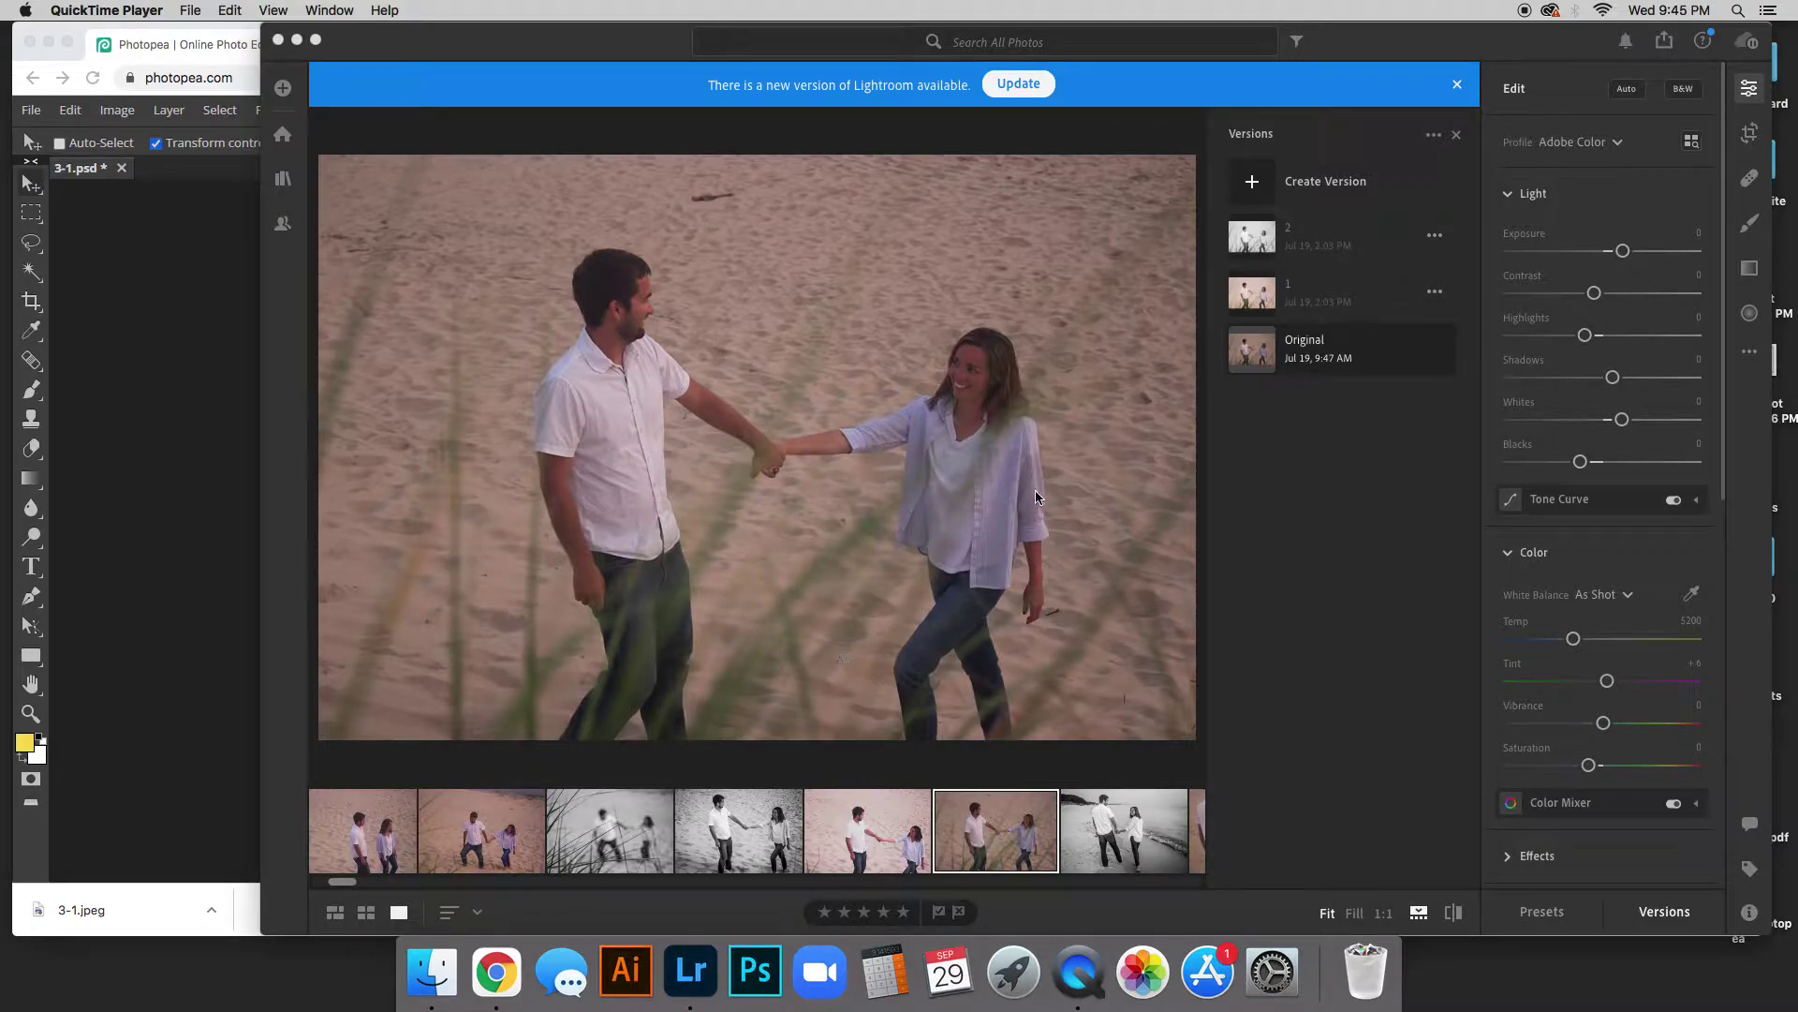
# Switch between Original and version 1 of the beach photo in the Versions panel, then minimize Lightroom
pyautogui.click(1311, 298)
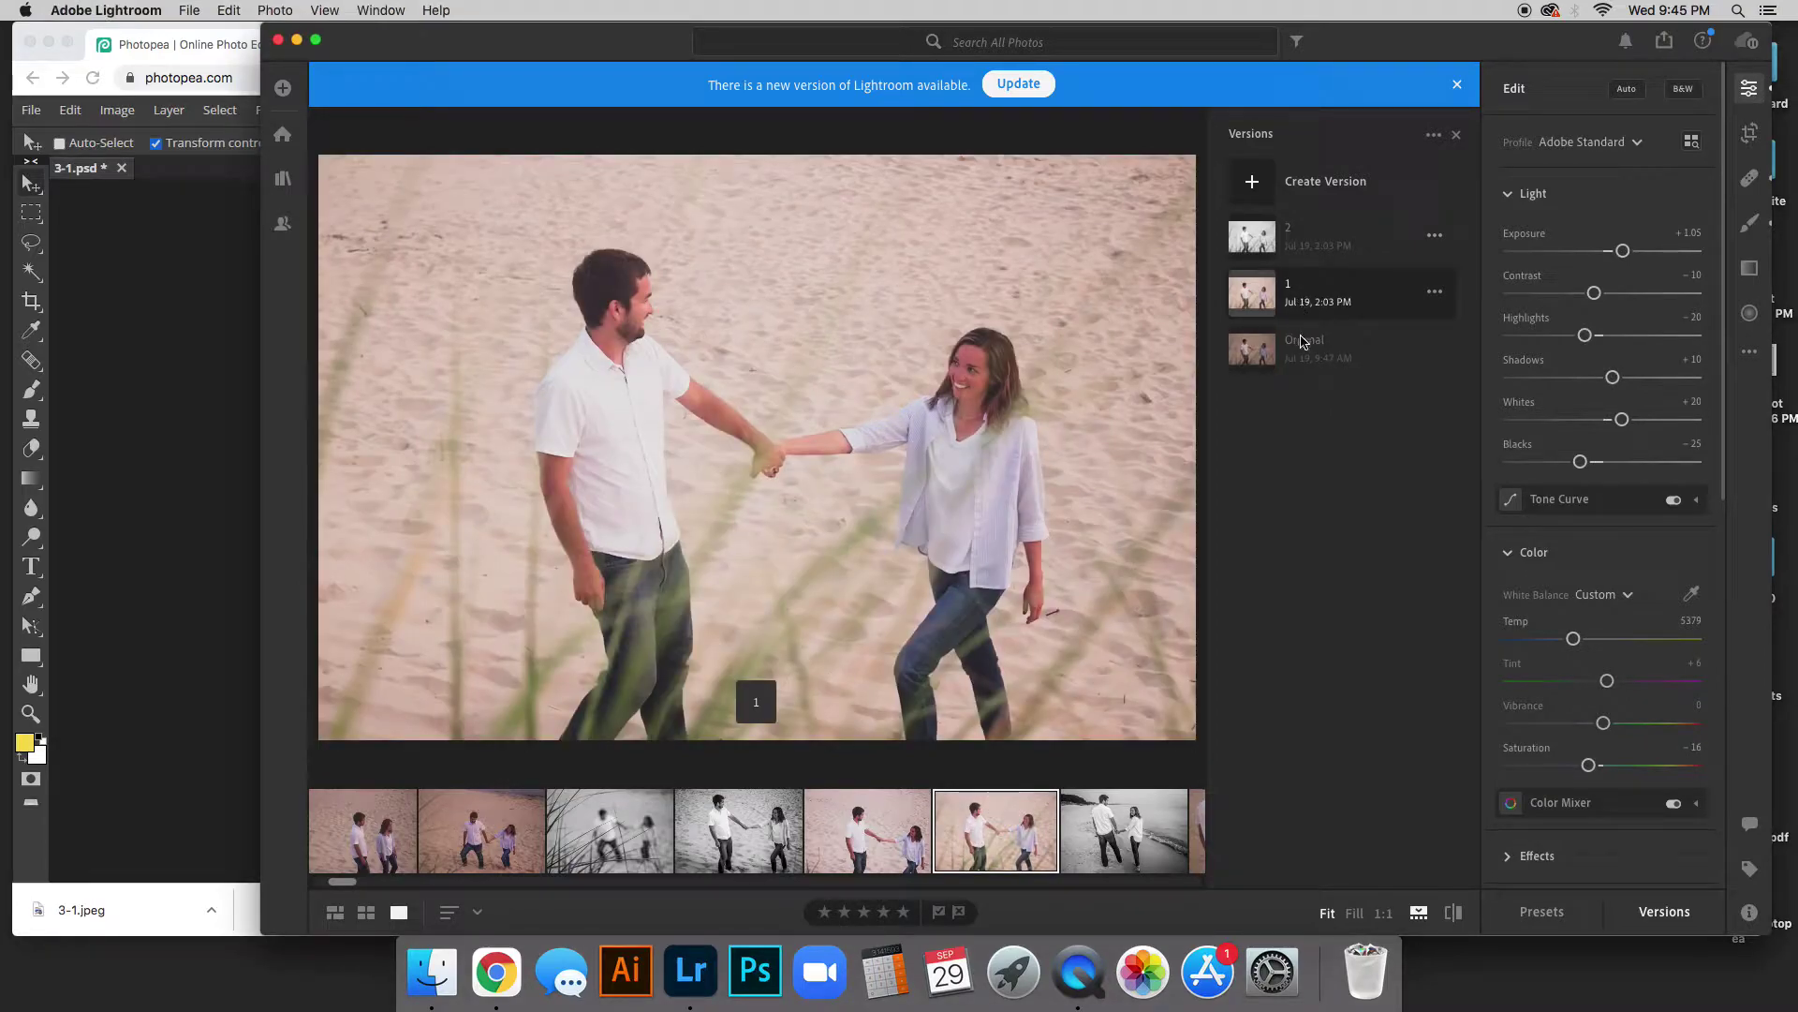
pyautogui.click(1303, 343)
pyautogui.click(1308, 304)
pyautogui.click(1307, 349)
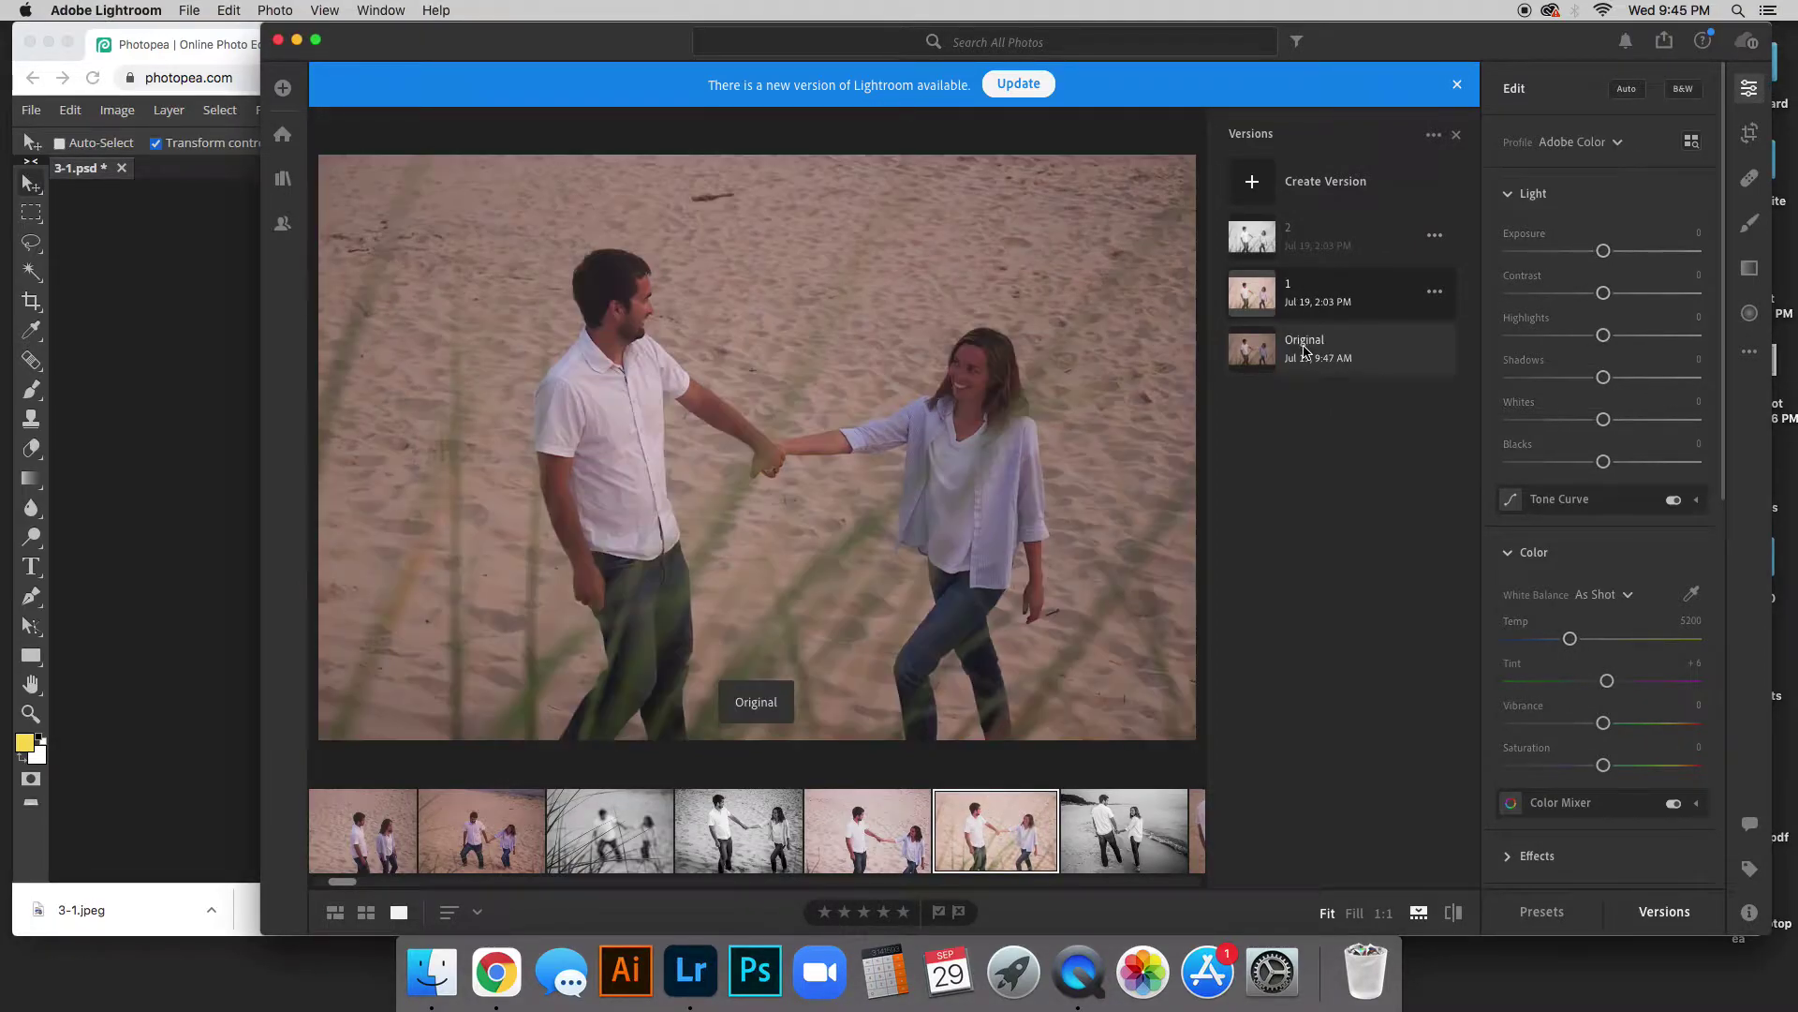
pyautogui.click(1309, 311)
pyautogui.click(1305, 346)
pyautogui.click(1311, 303)
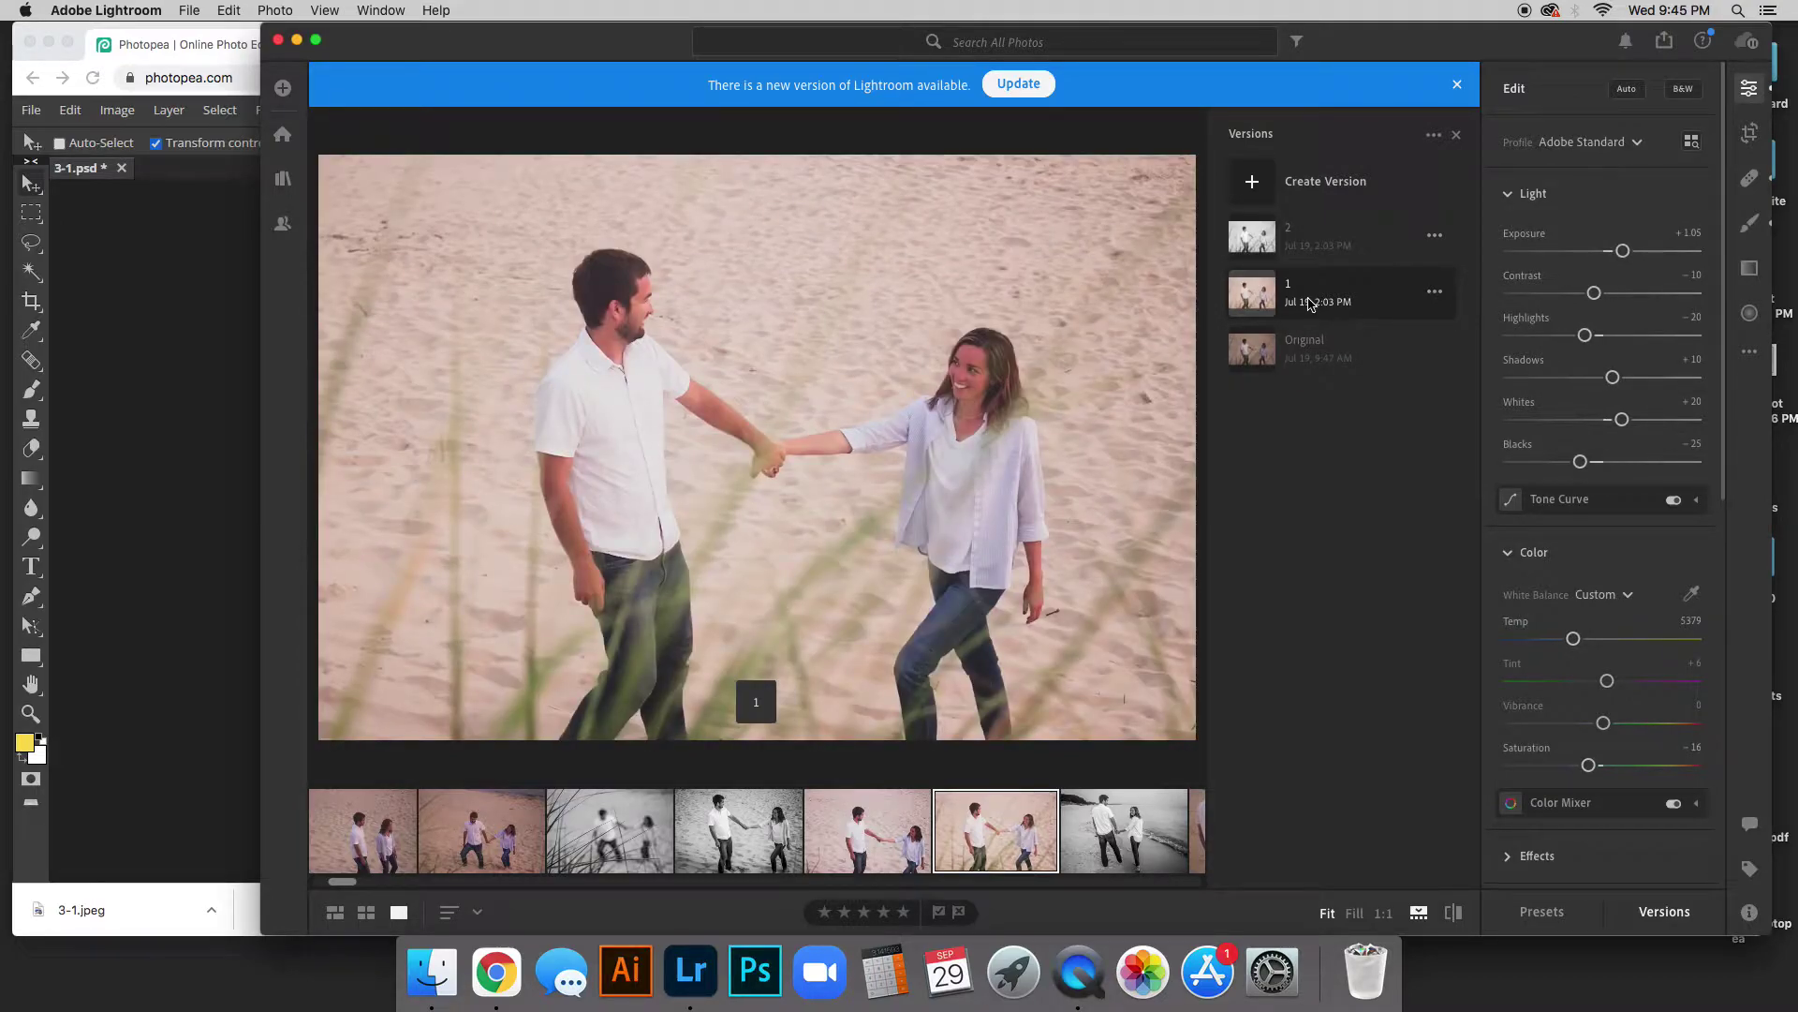
pyautogui.click(1311, 337)
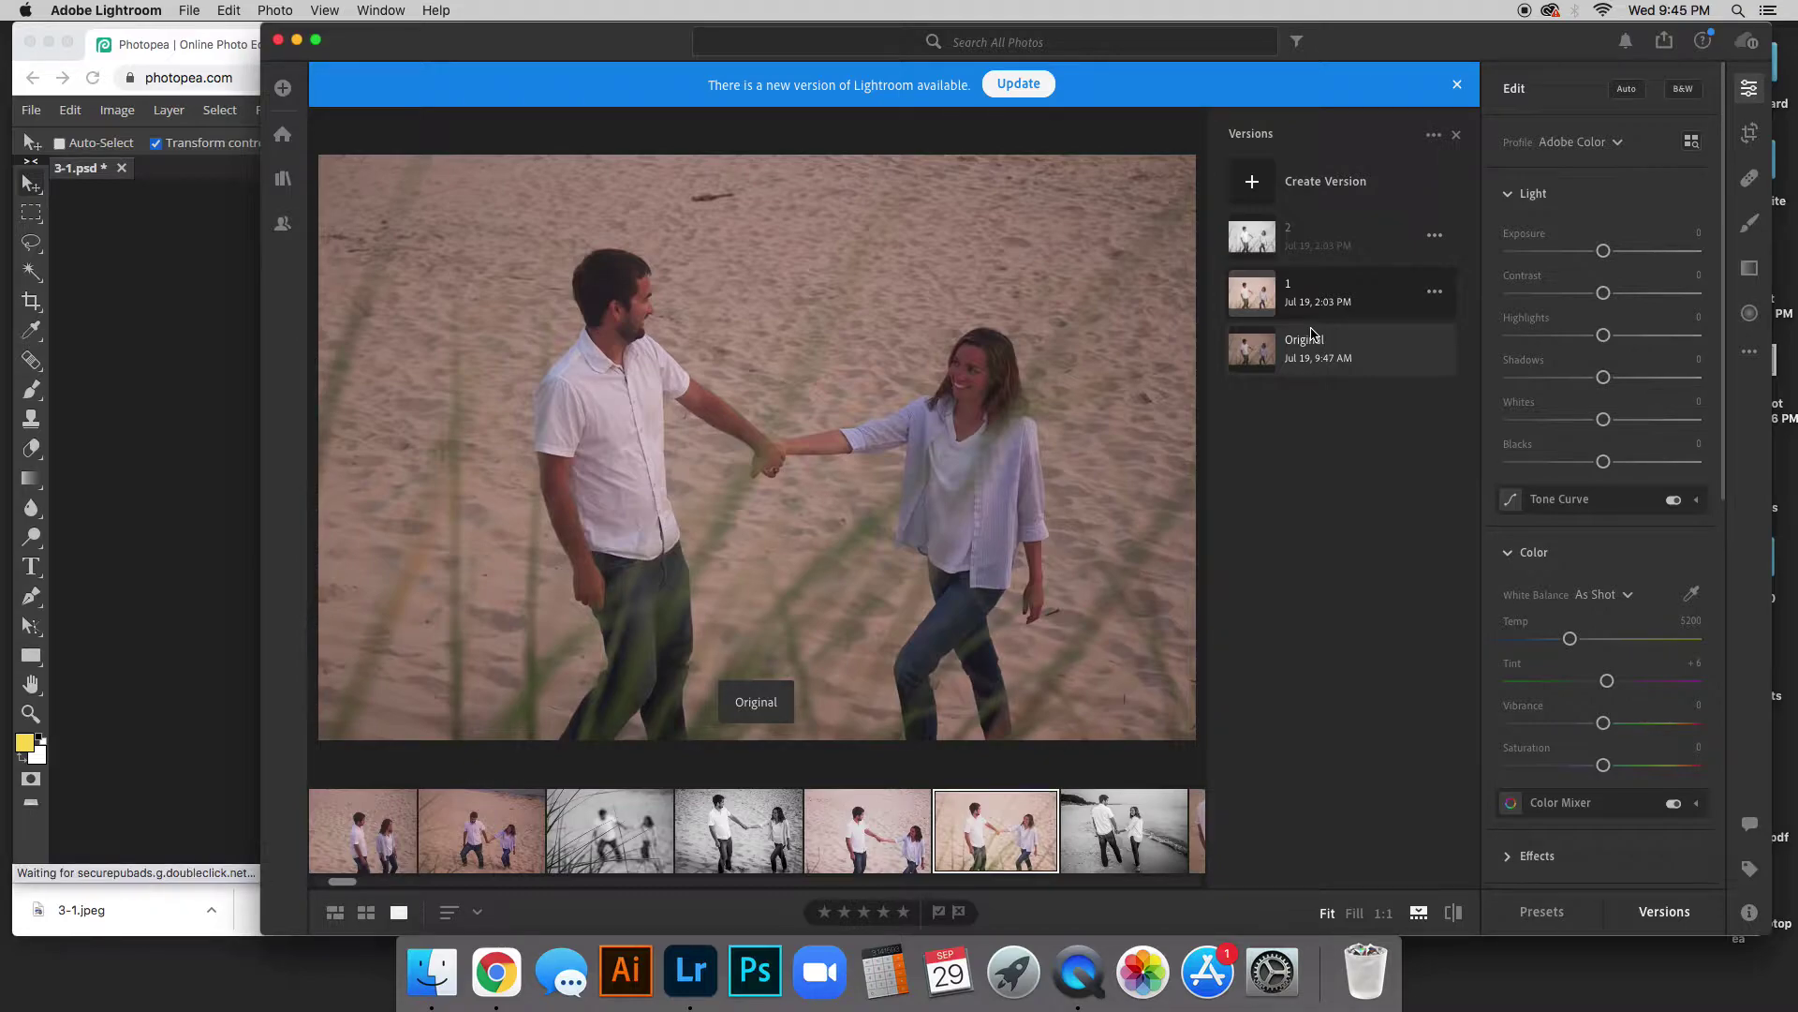
pyautogui.click(1314, 303)
pyautogui.click(1311, 236)
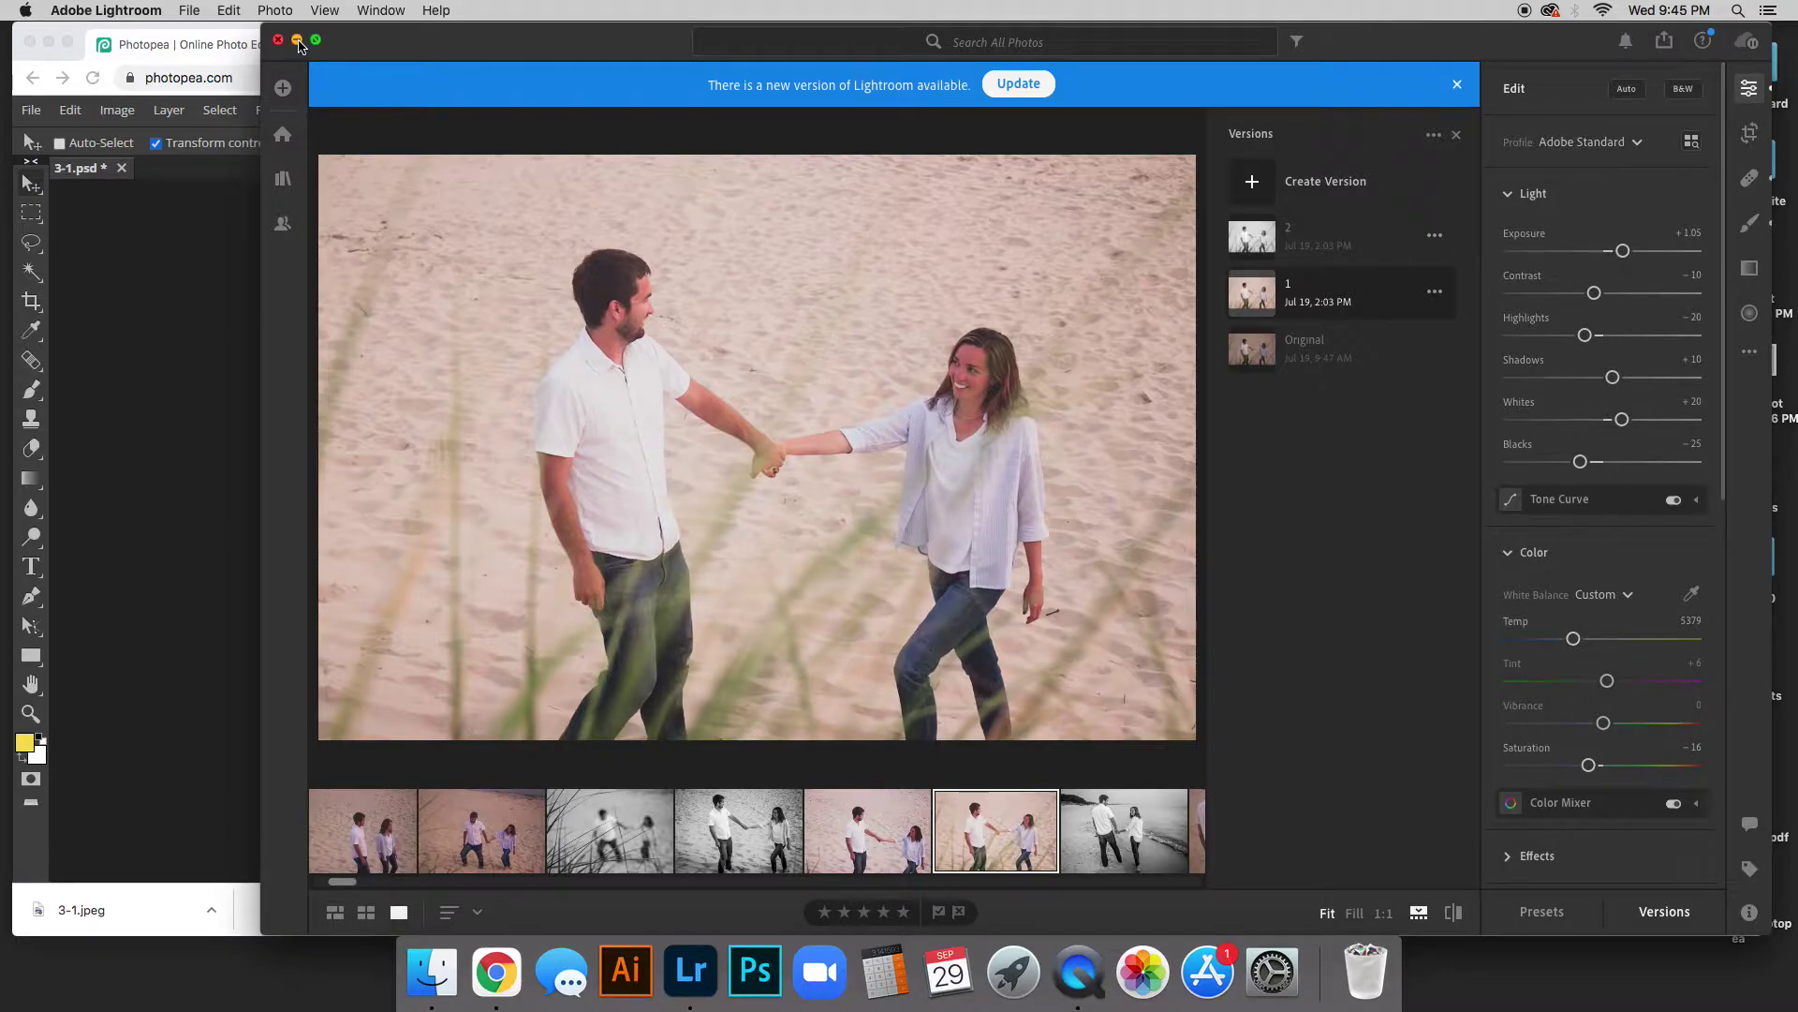
pyautogui.click(298, 42)
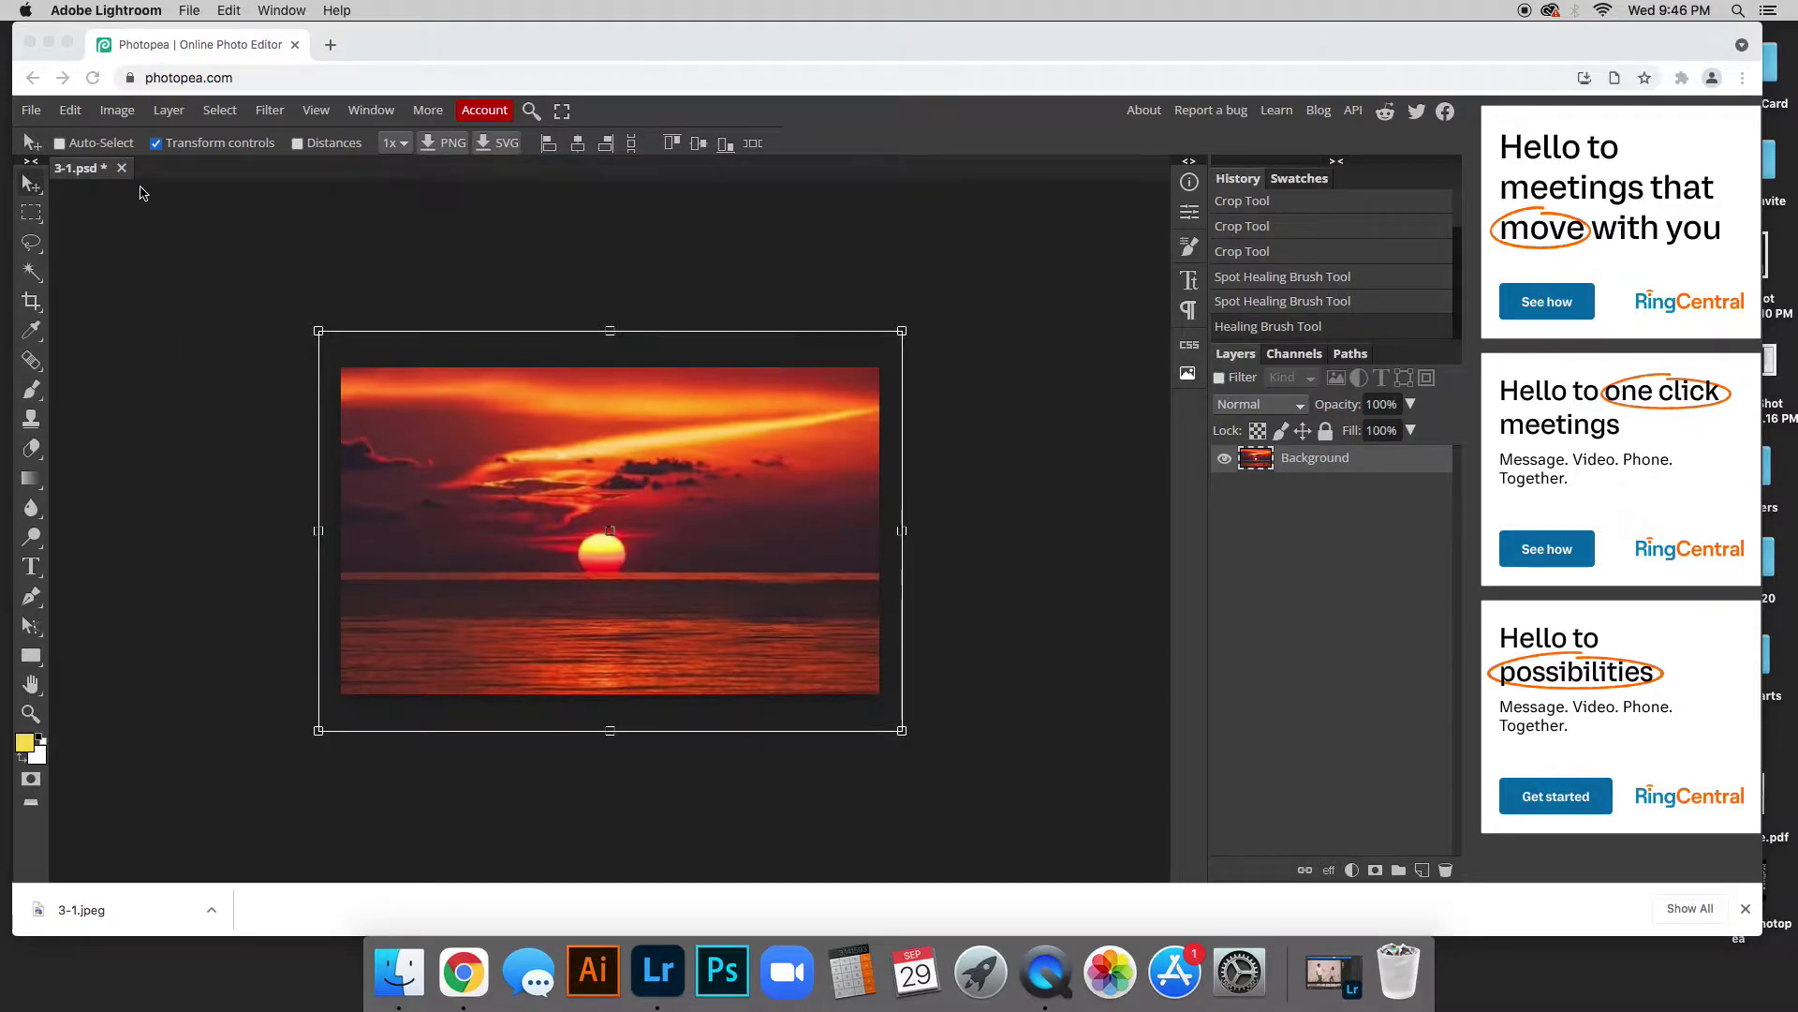
# Open 3-1.jpeg from the Desktop in Photopea as a new document
pyautogui.click(375, 52)
pyautogui.click(31, 110)
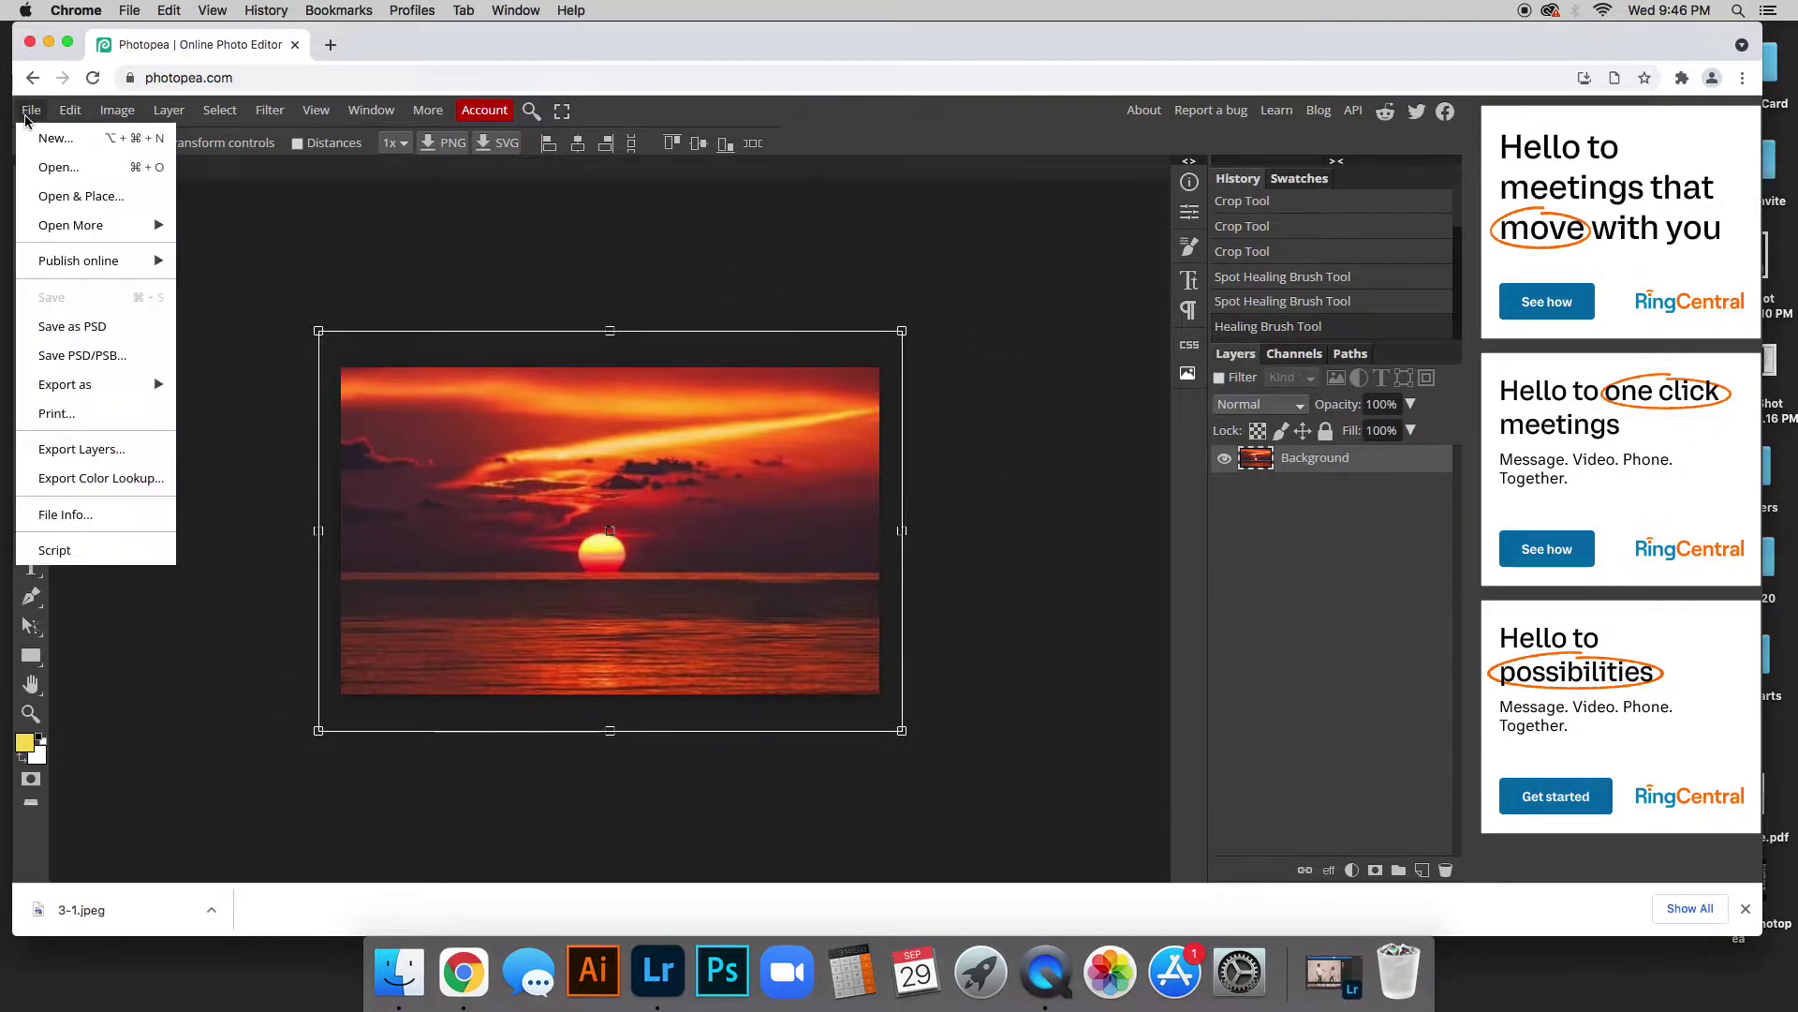
pyautogui.click(58, 166)
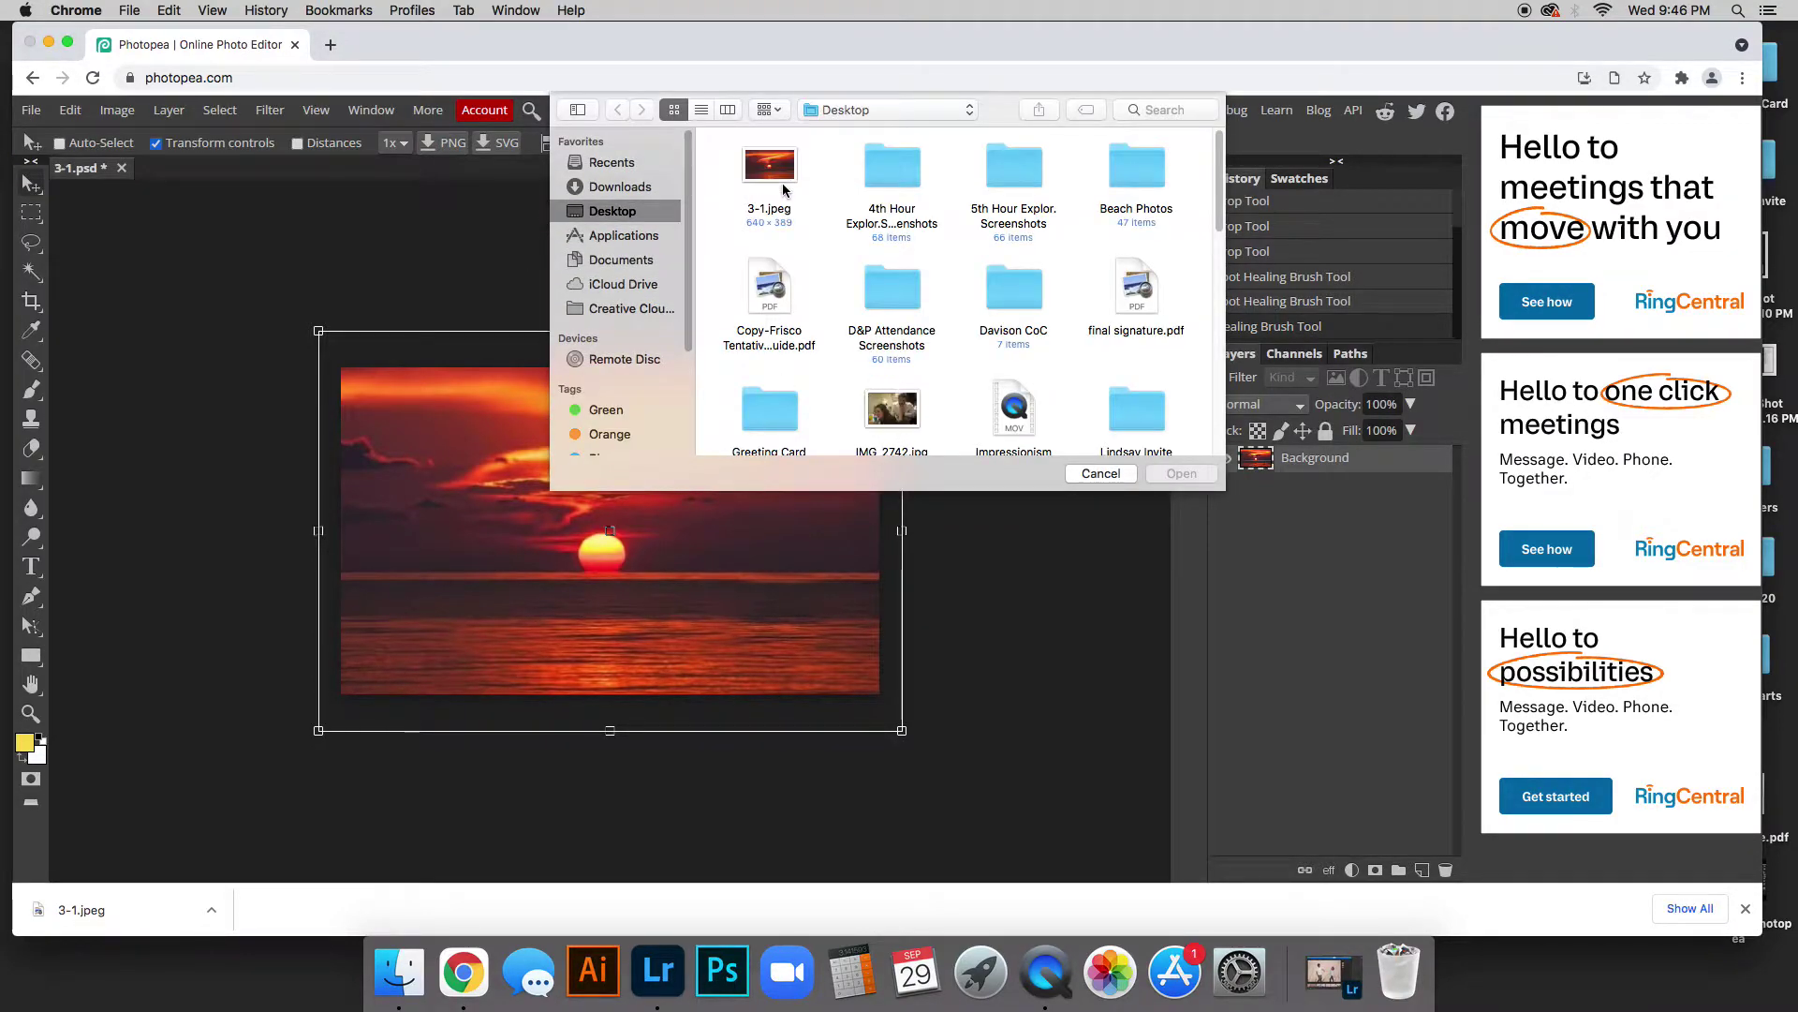
pyautogui.click(769, 169)
pyautogui.click(1181, 474)
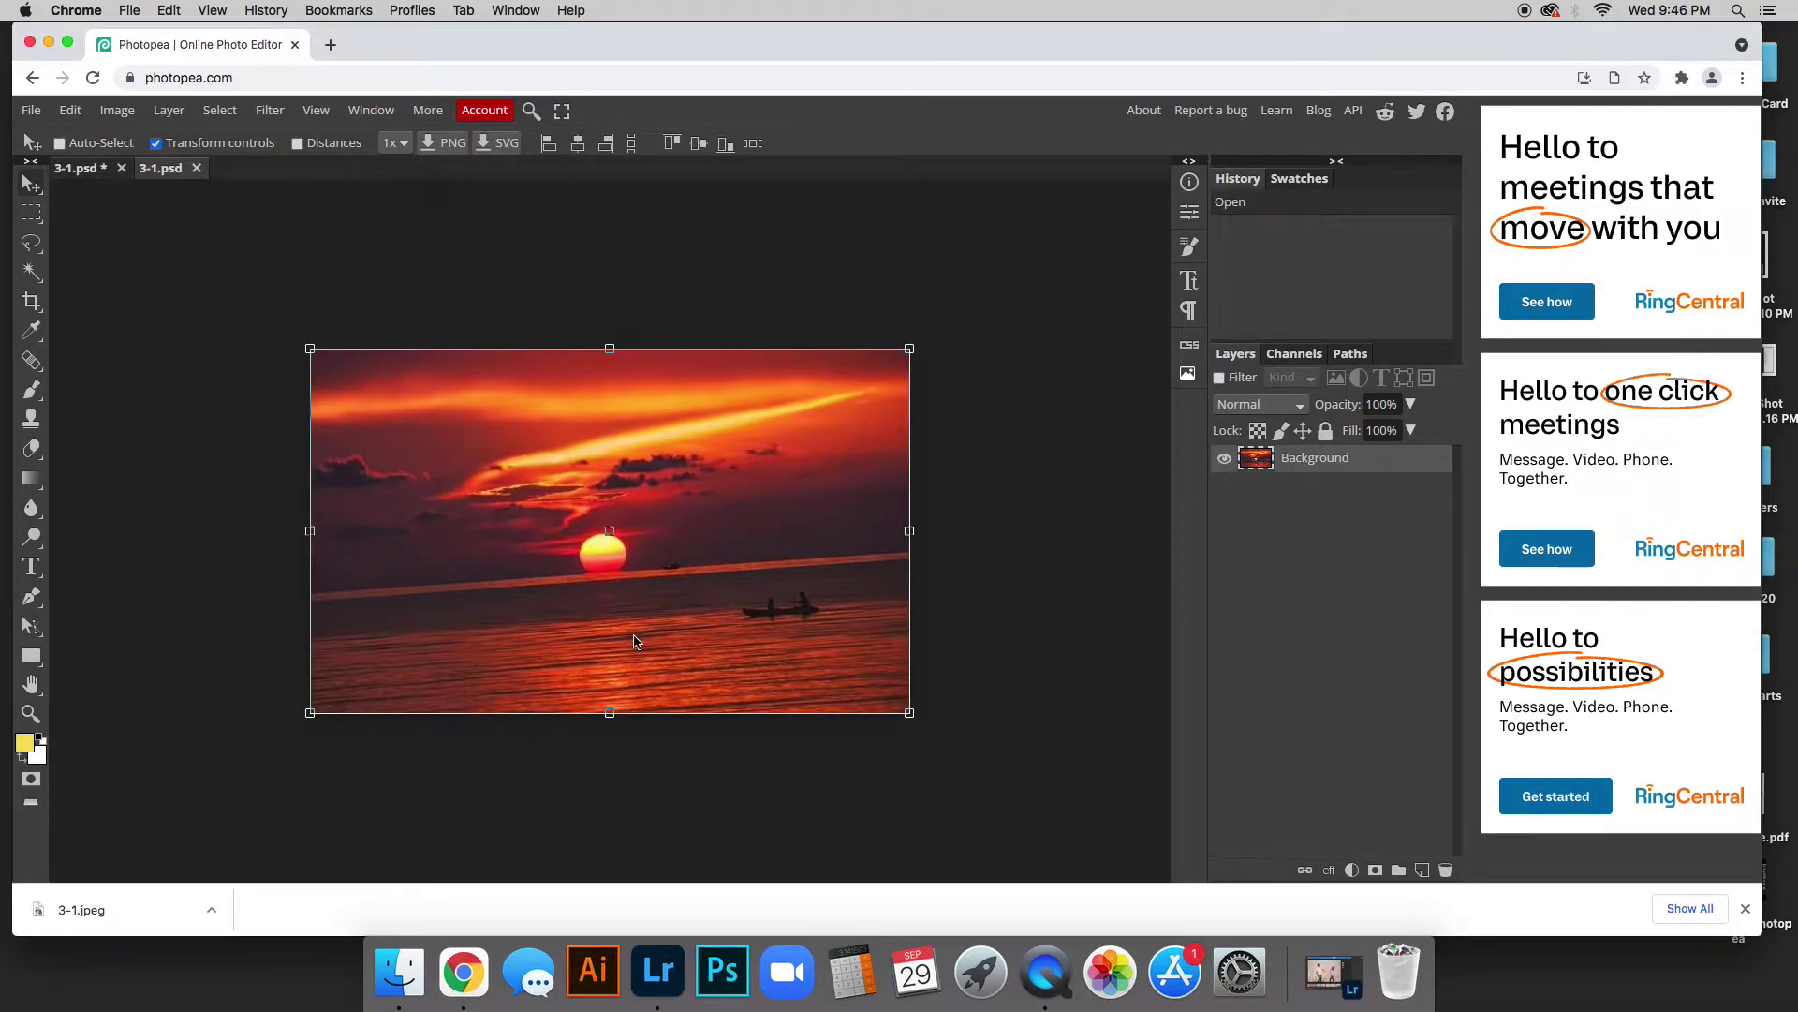
# Check the first document's history, return to the new 3-1.psd, and pick the Crop tool
pyautogui.click(103, 176)
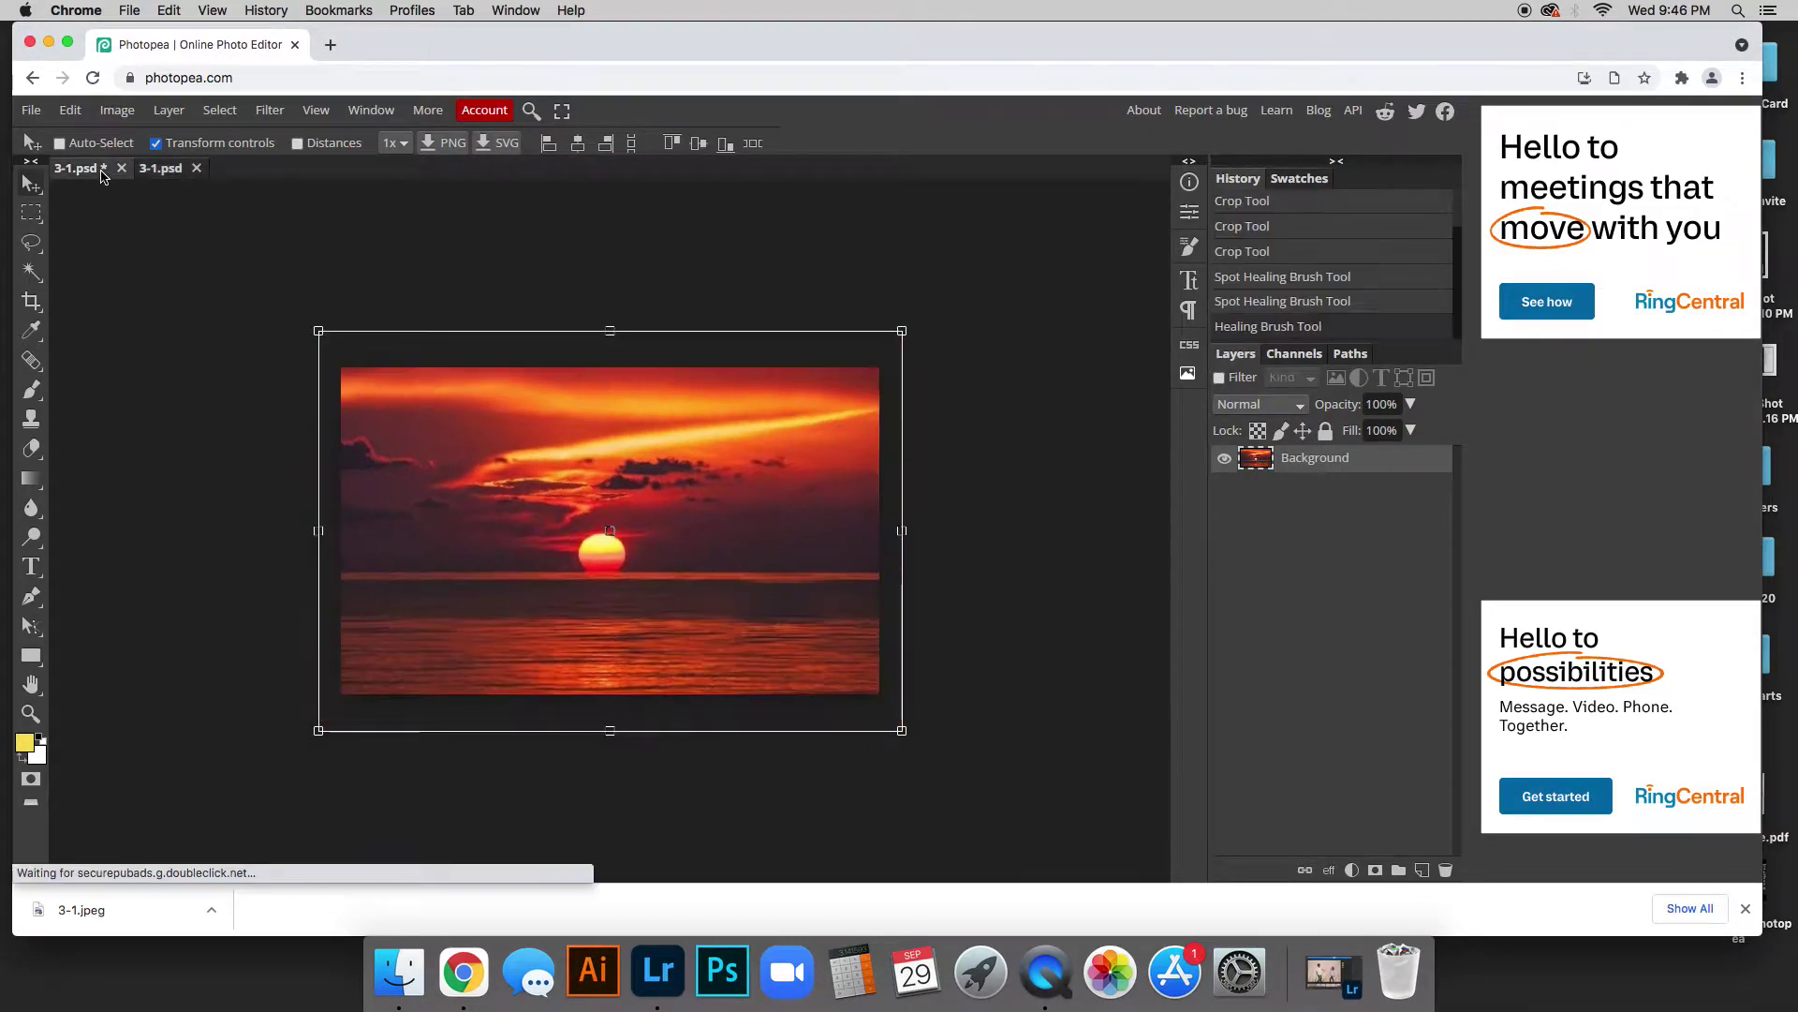
pyautogui.click(167, 176)
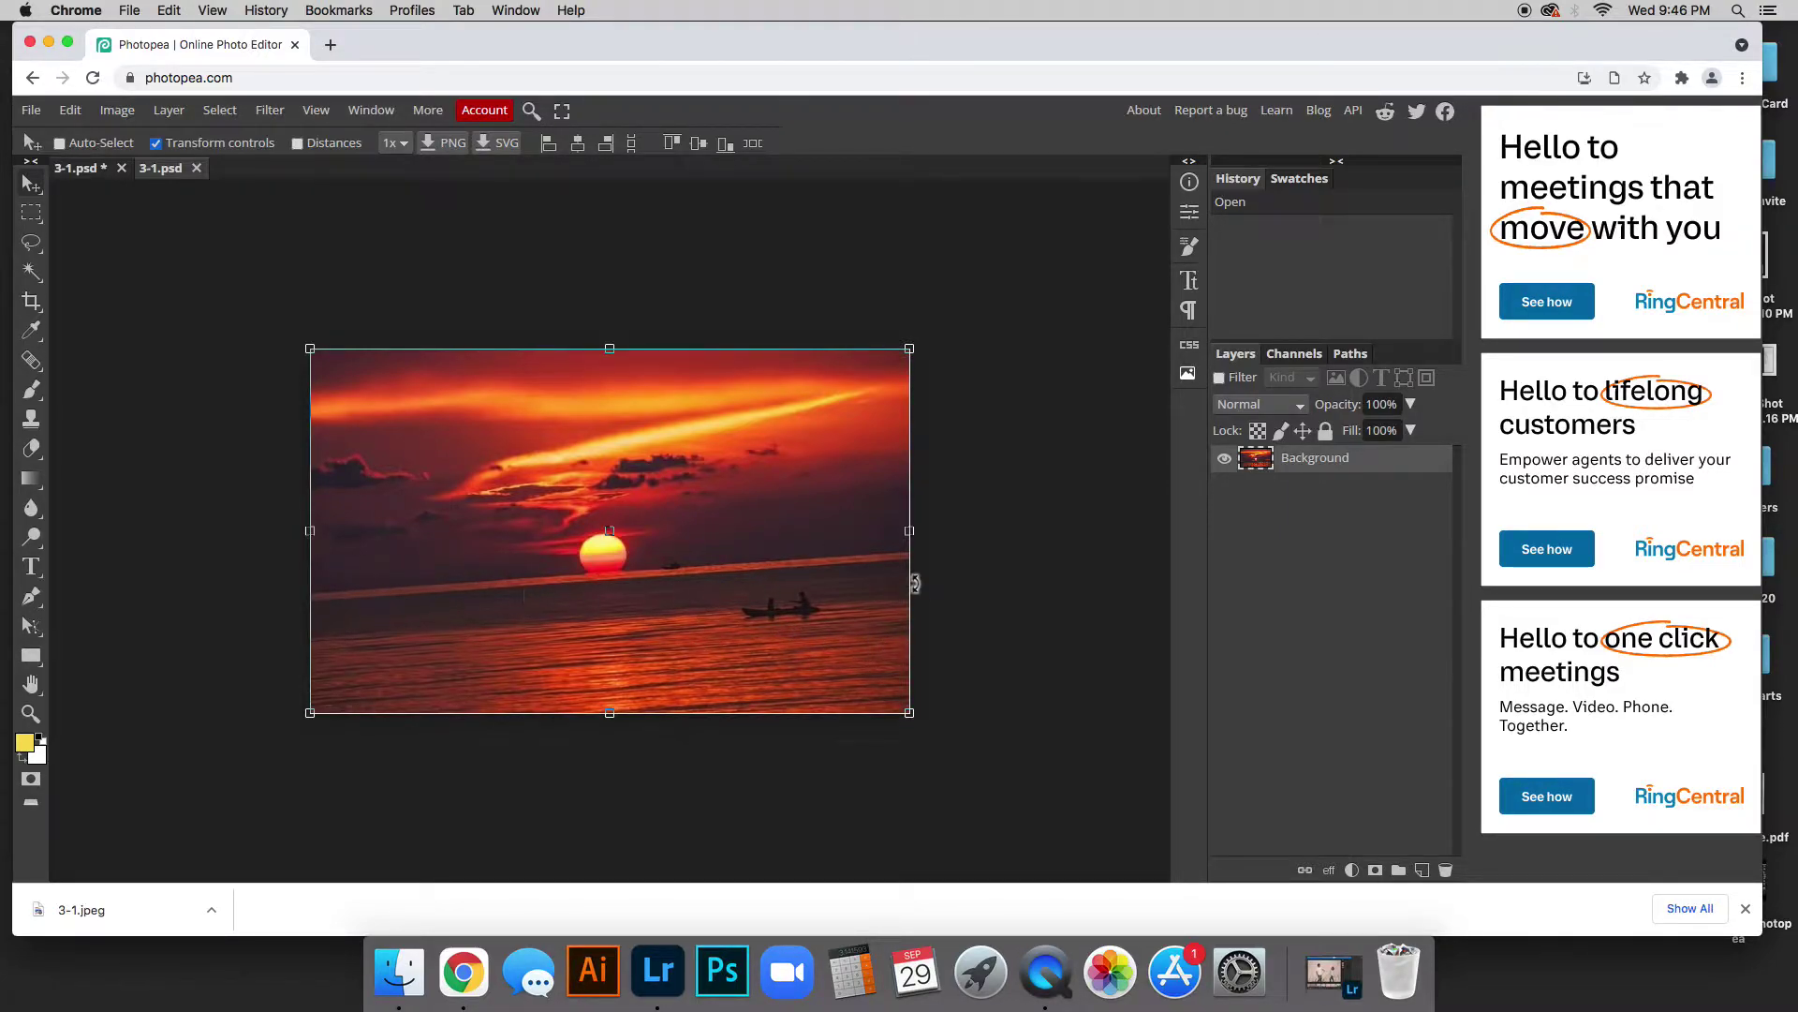
pyautogui.click(30, 301)
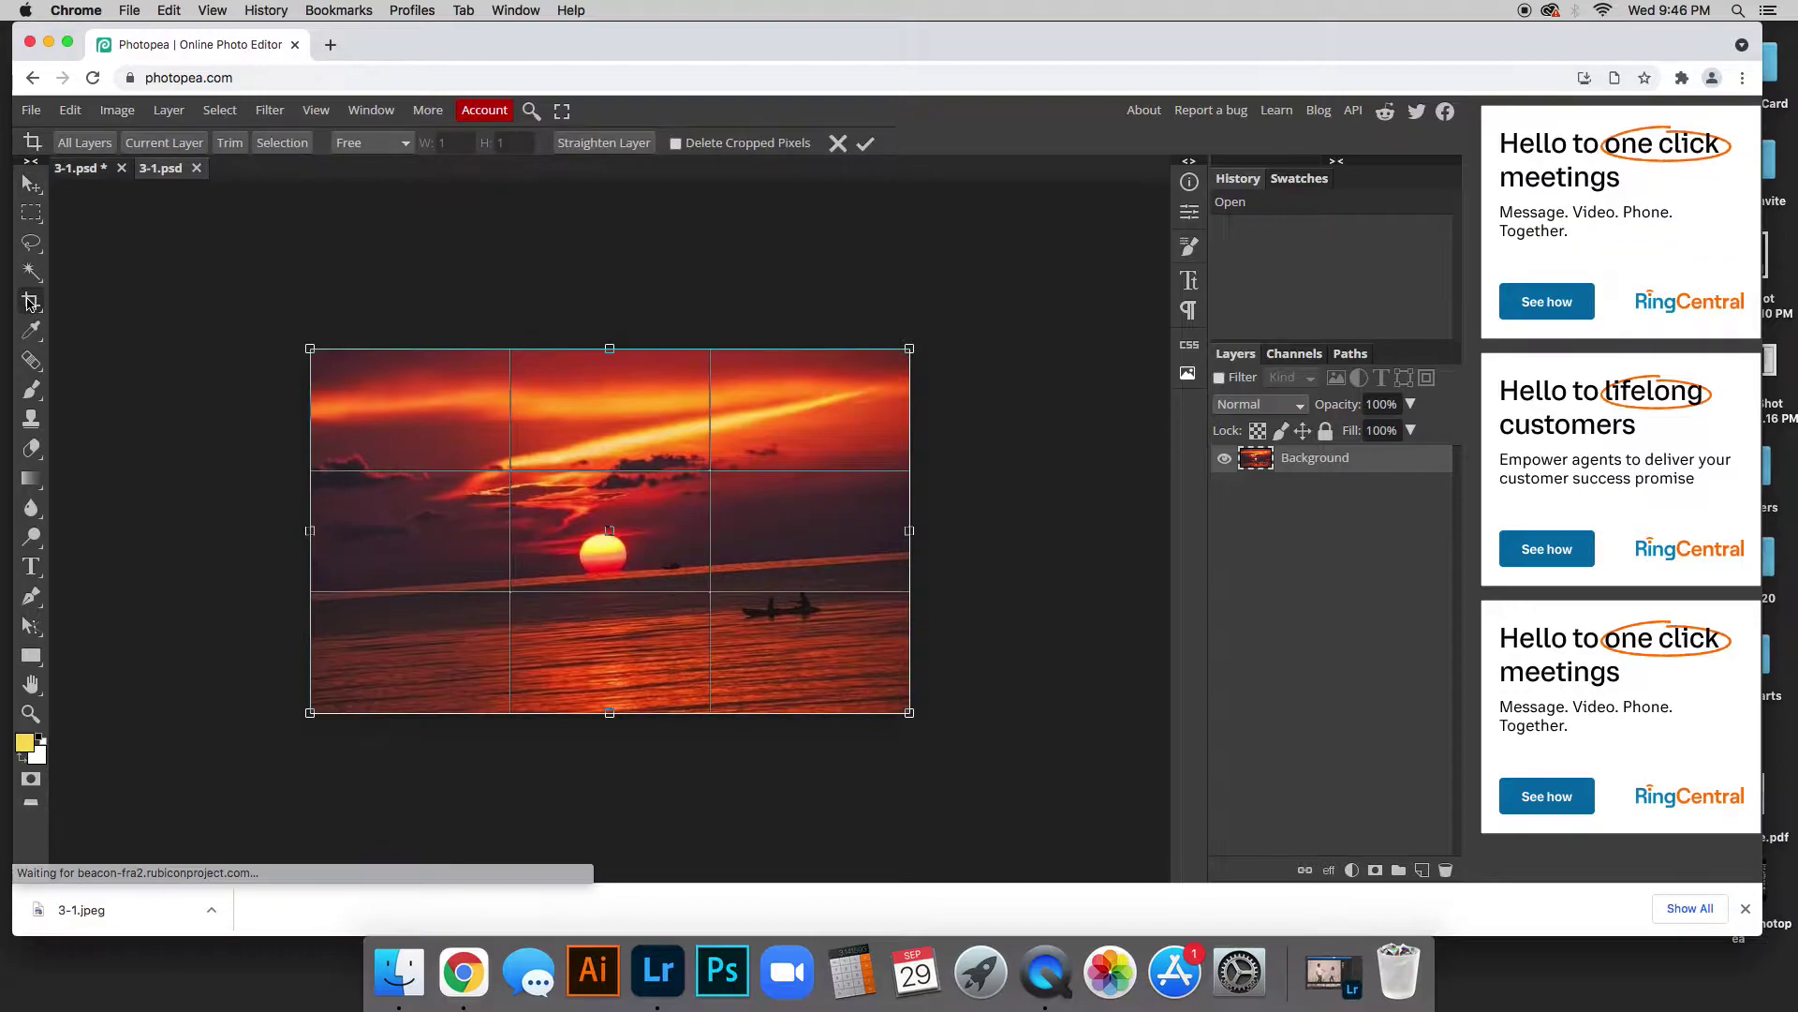
# Level the tilted horizon with Straighten Layer and commit, then apply a second, tighter crop
pyautogui.click(586, 145)
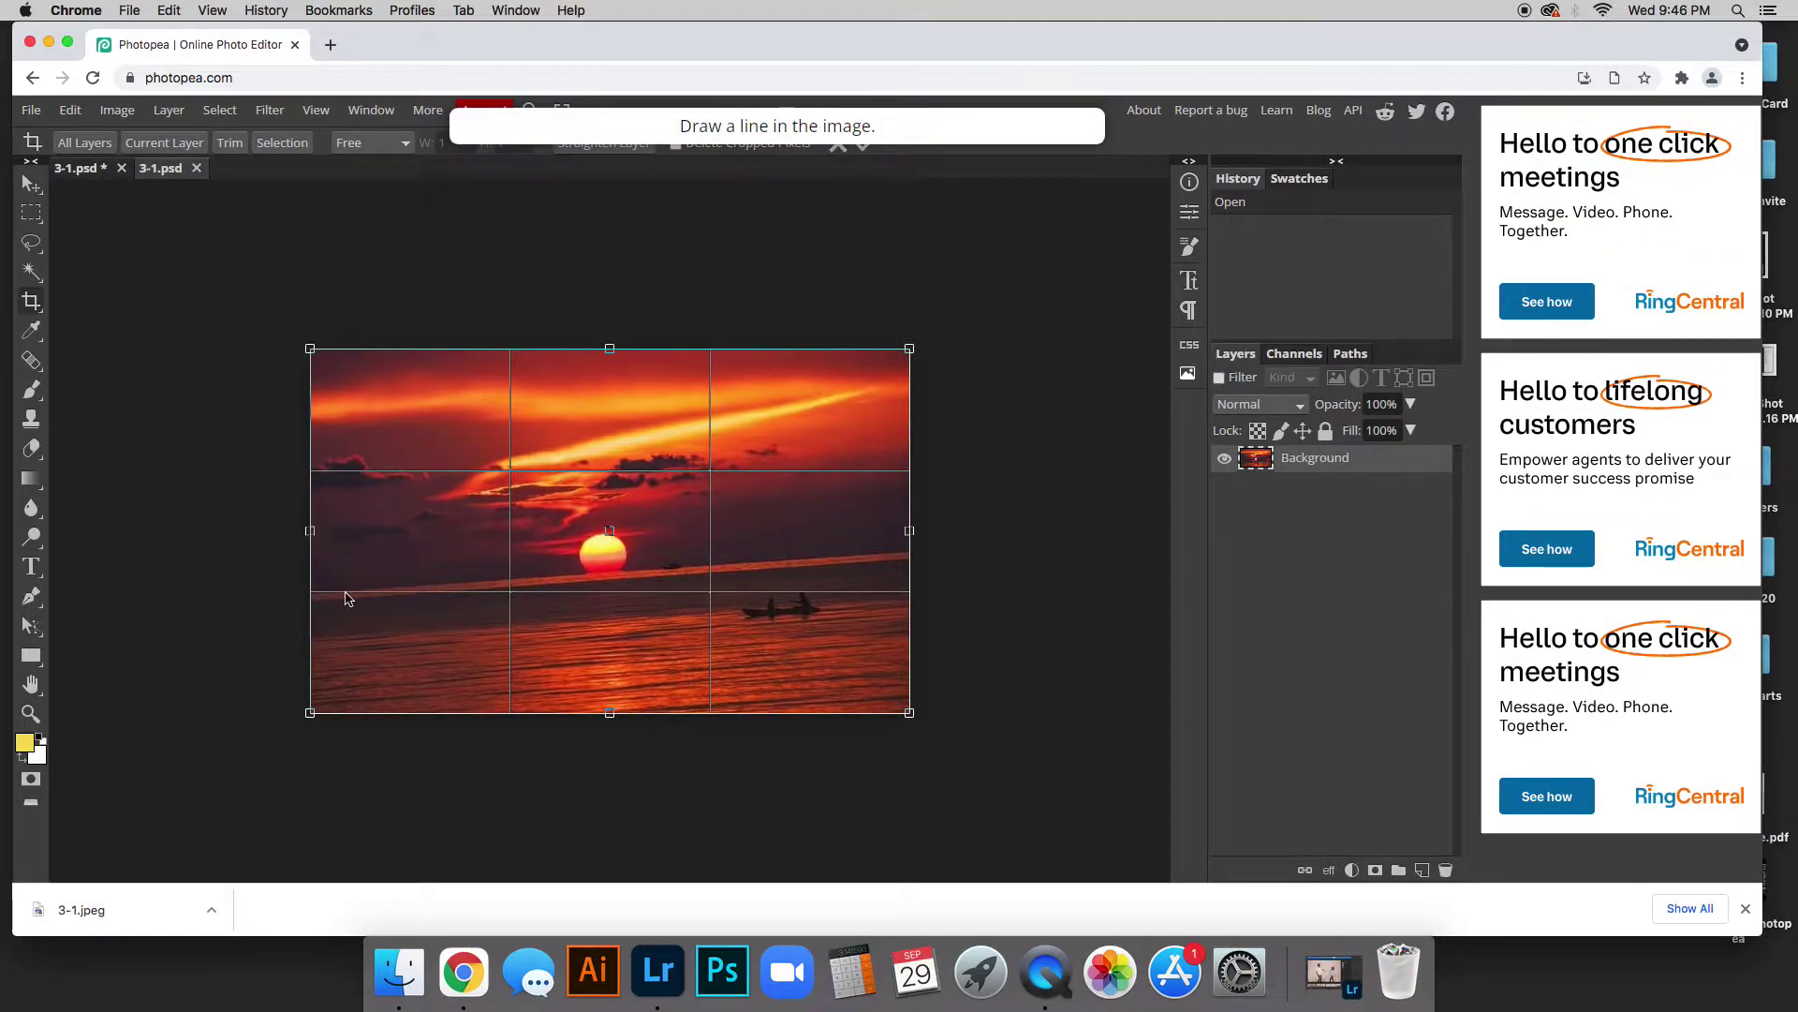
pyautogui.moveTo(317, 601); pyautogui.dragTo(906, 563)
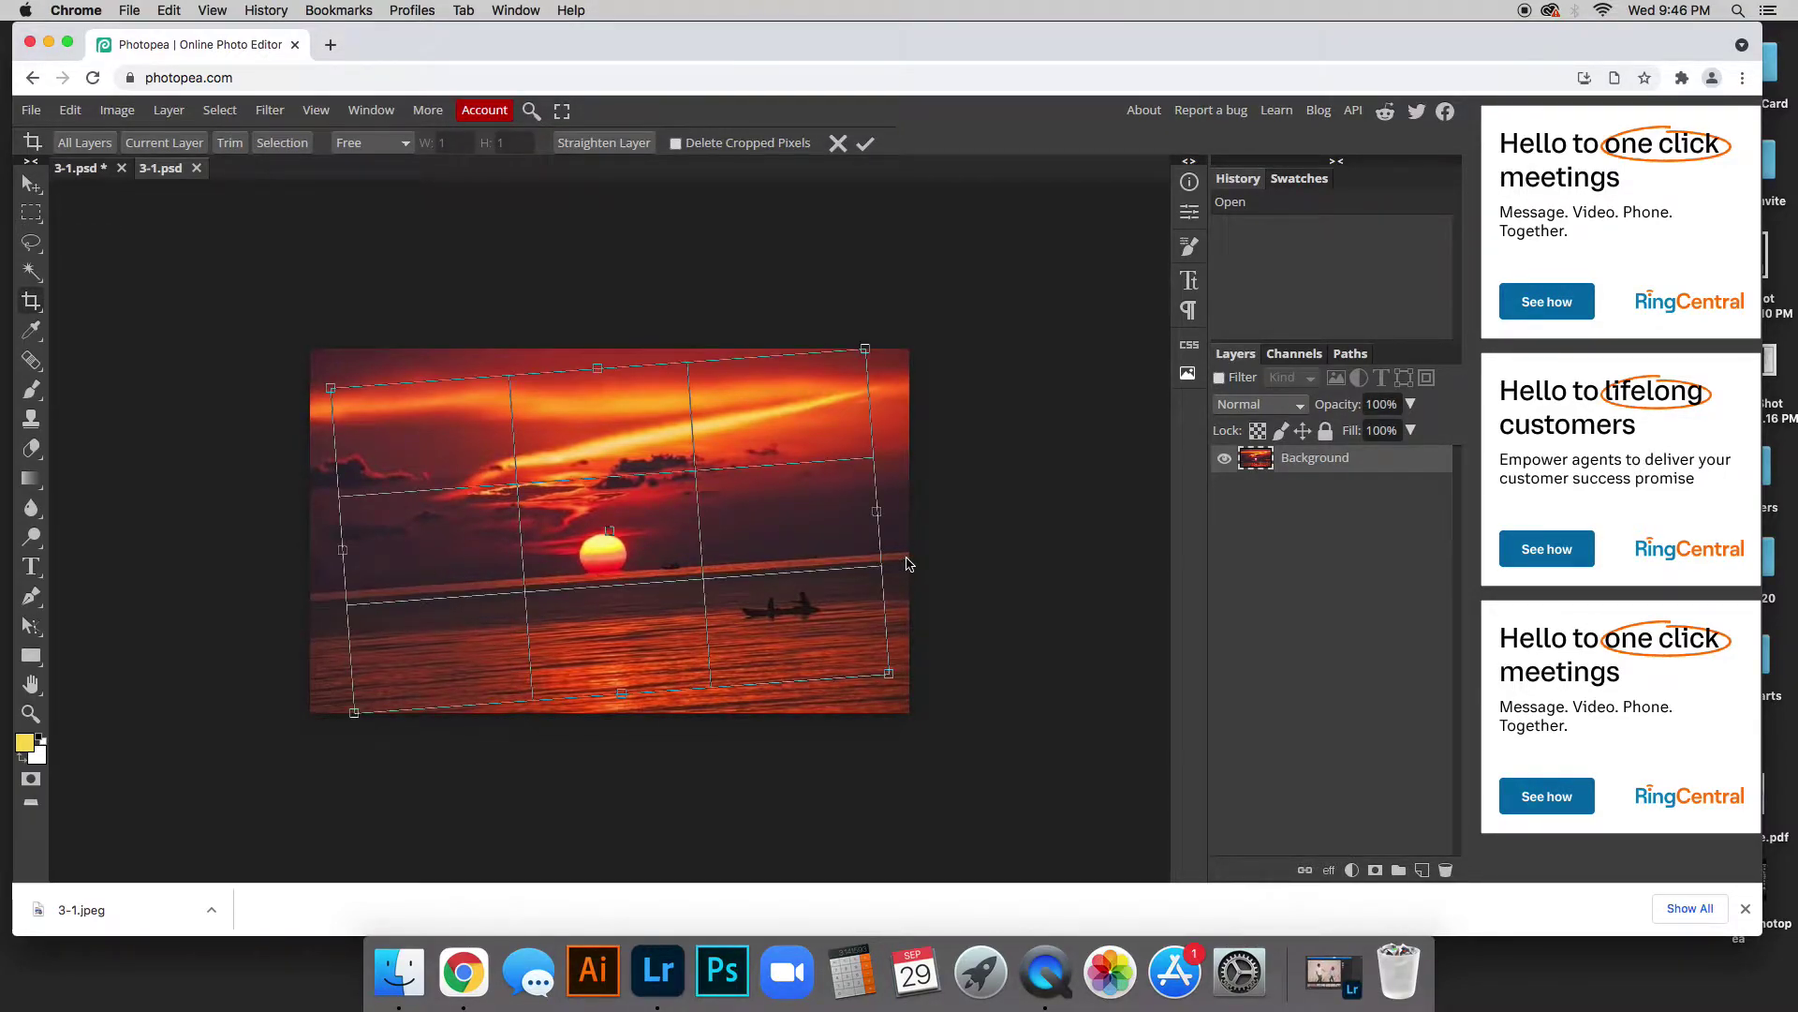
pyautogui.click(866, 144)
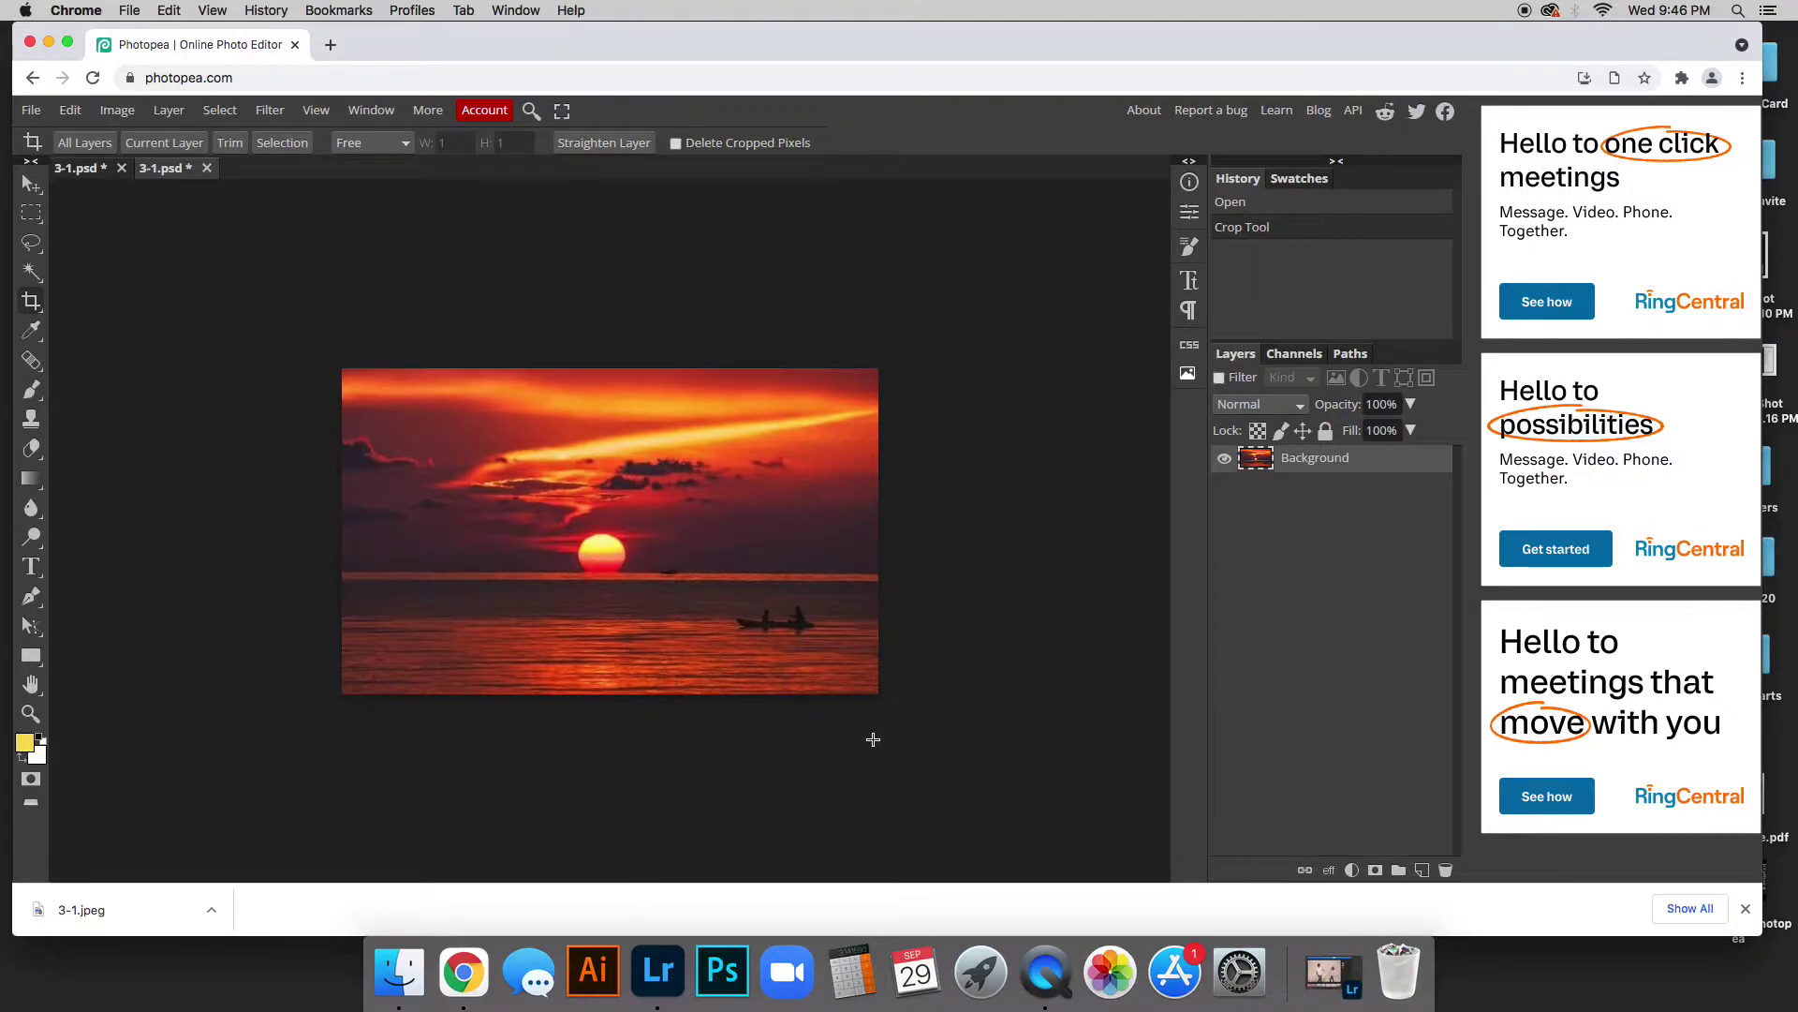
pyautogui.hotkey('ctrl', '0')
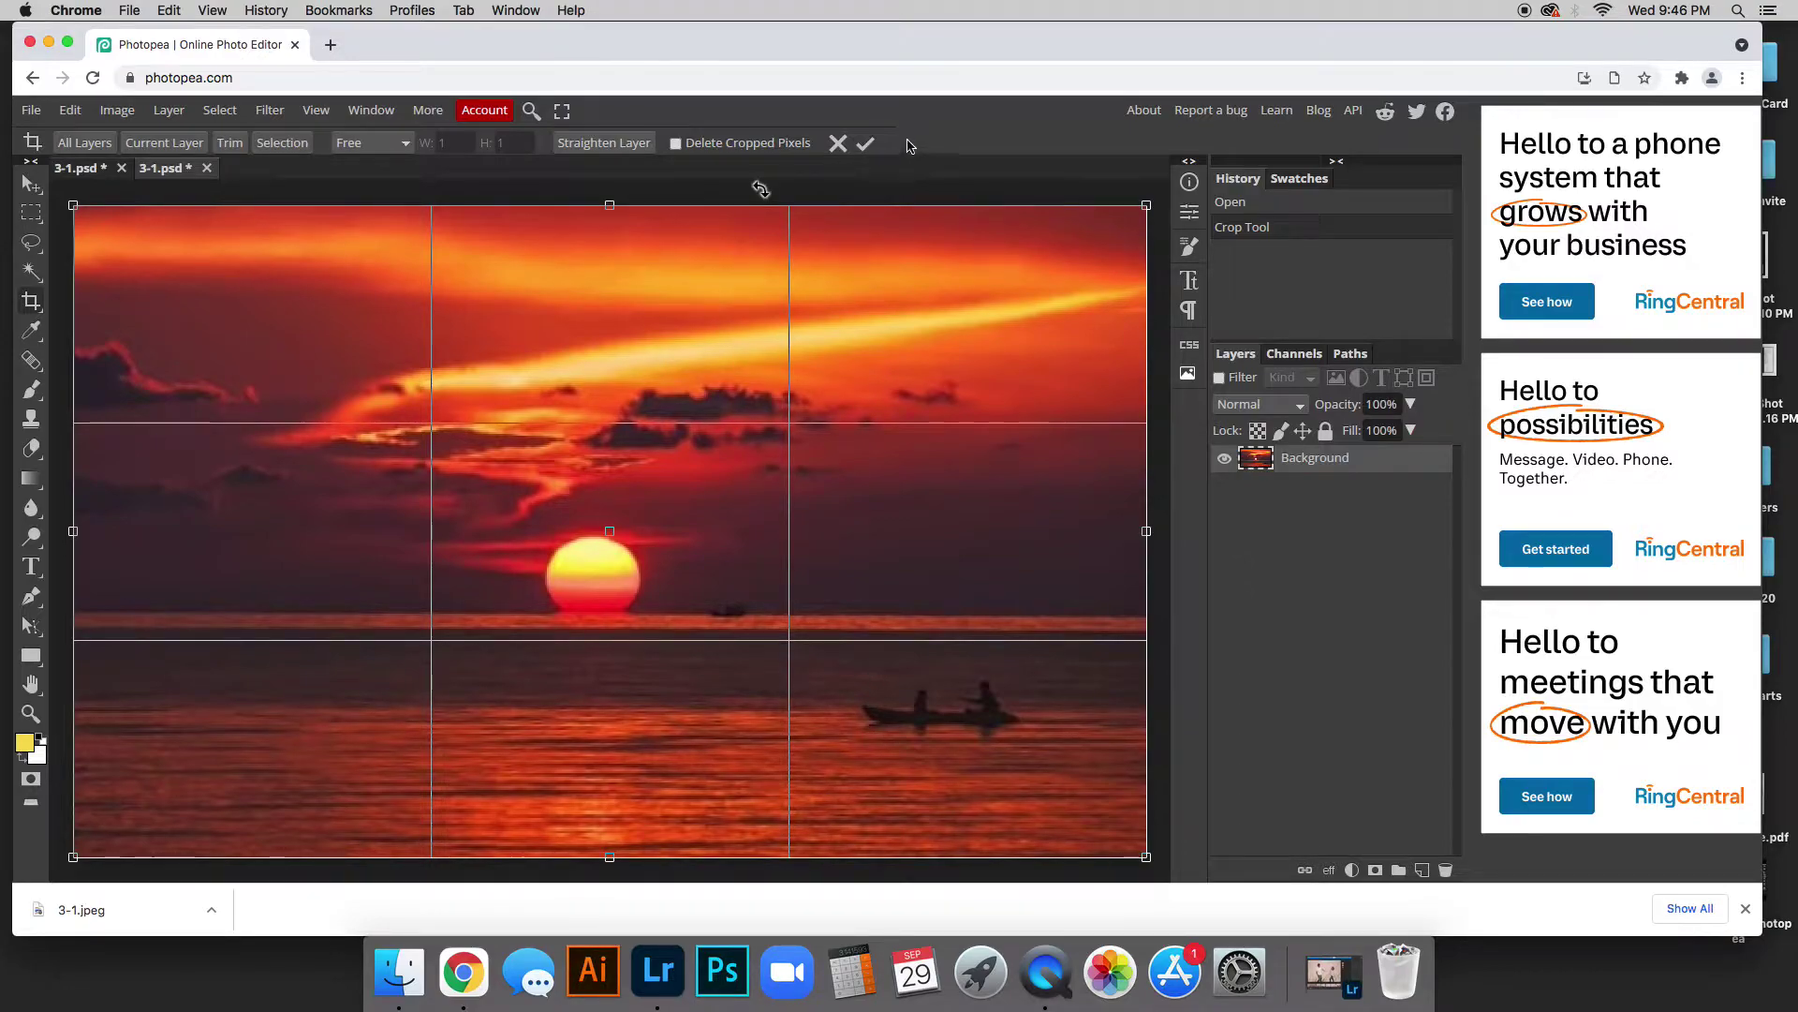
pyautogui.click(865, 142)
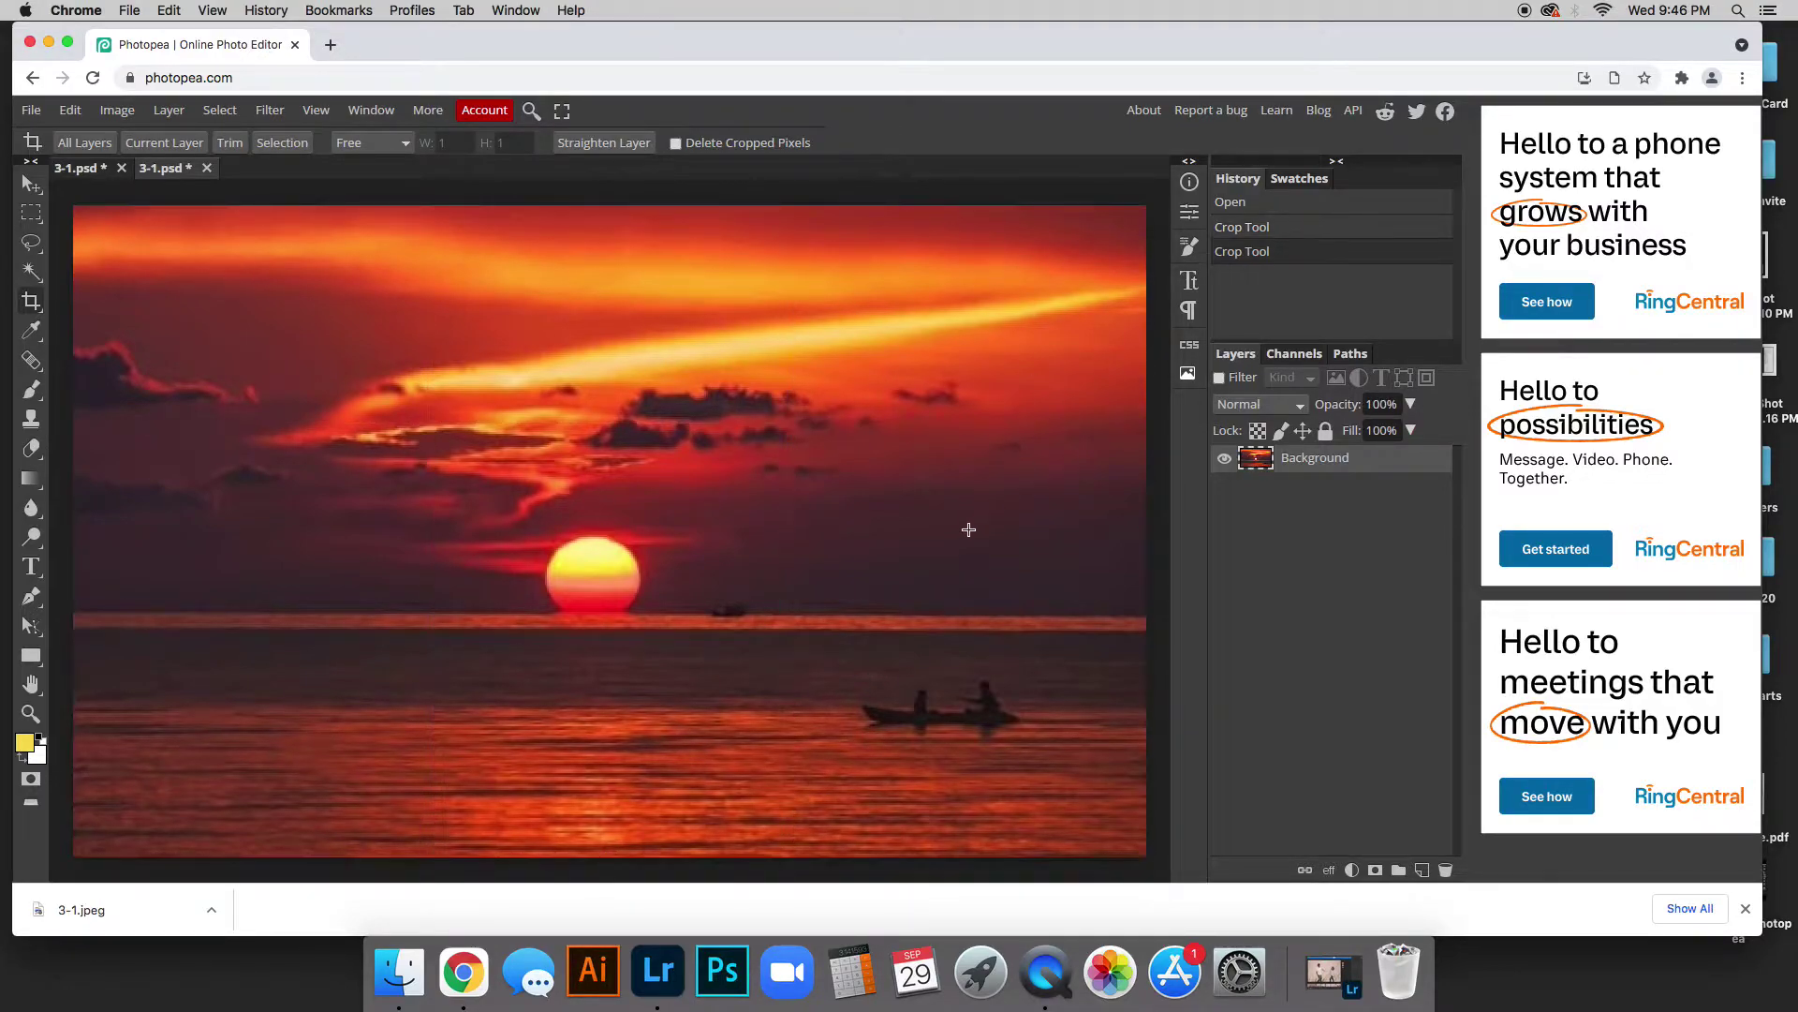
# Switch to the Spot Healing Brush and set its size to 19 px
pyautogui.rightClick(32, 364)
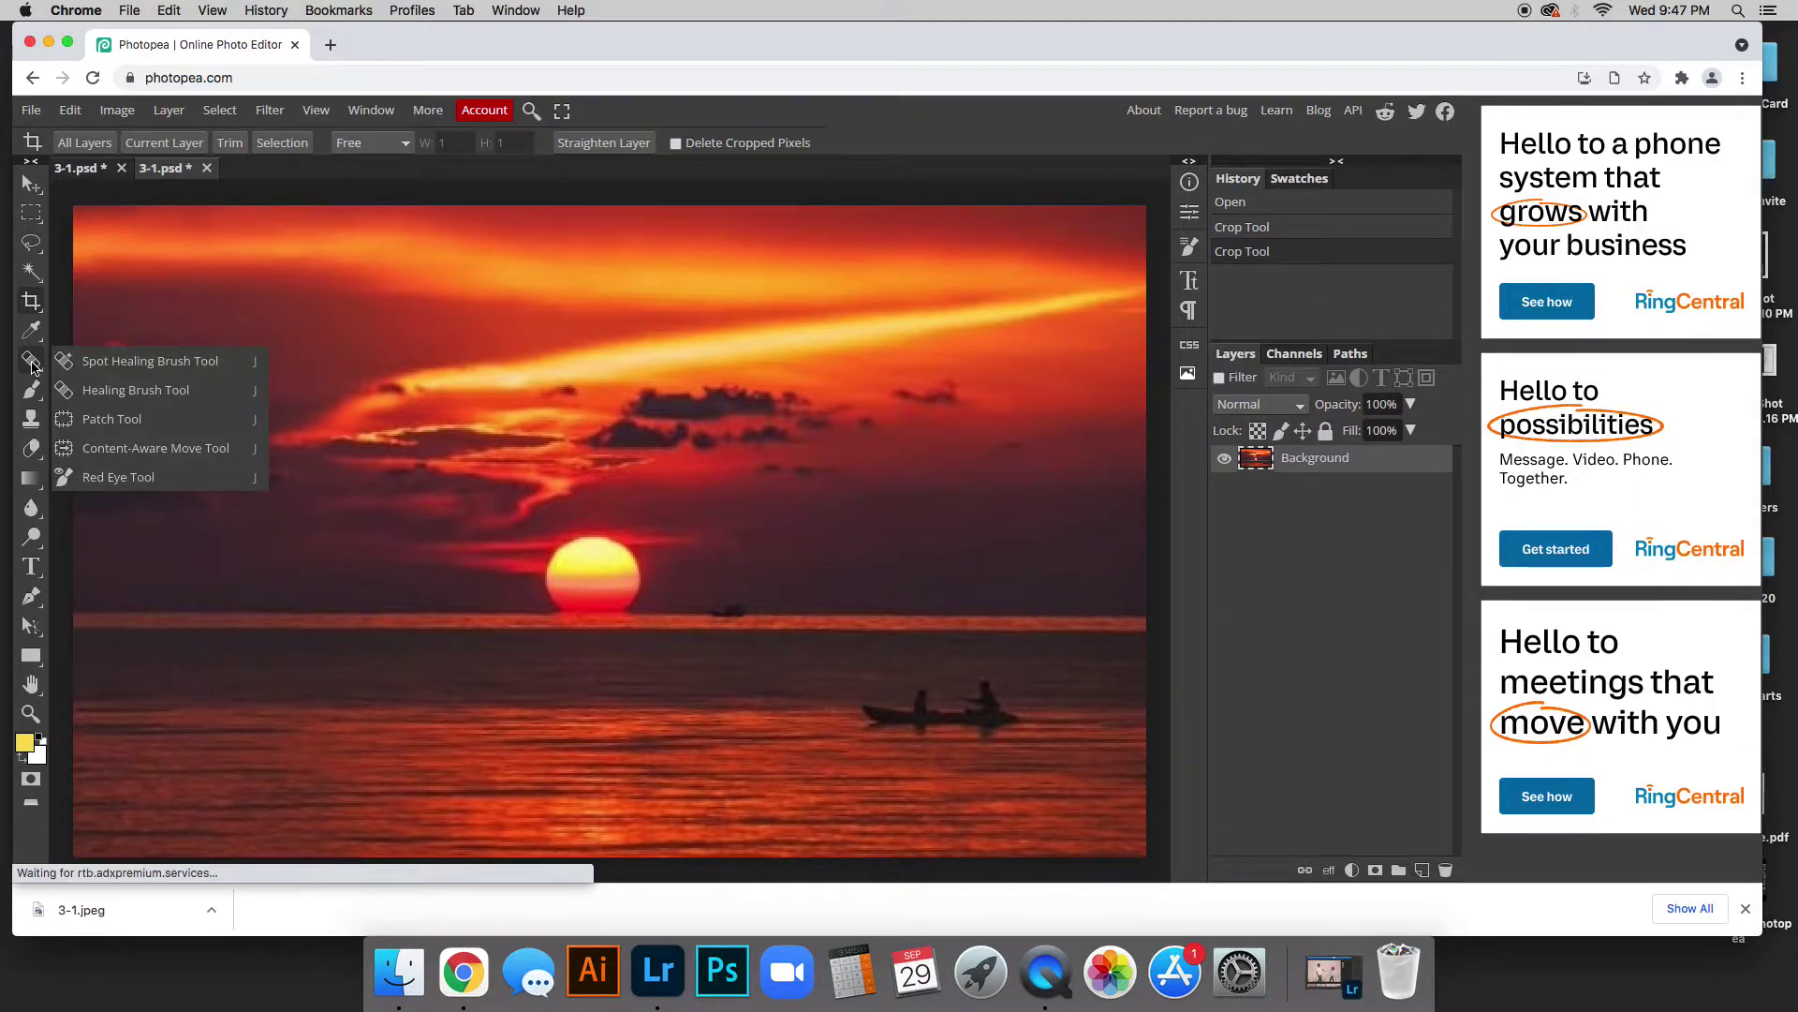
pyautogui.click(131, 368)
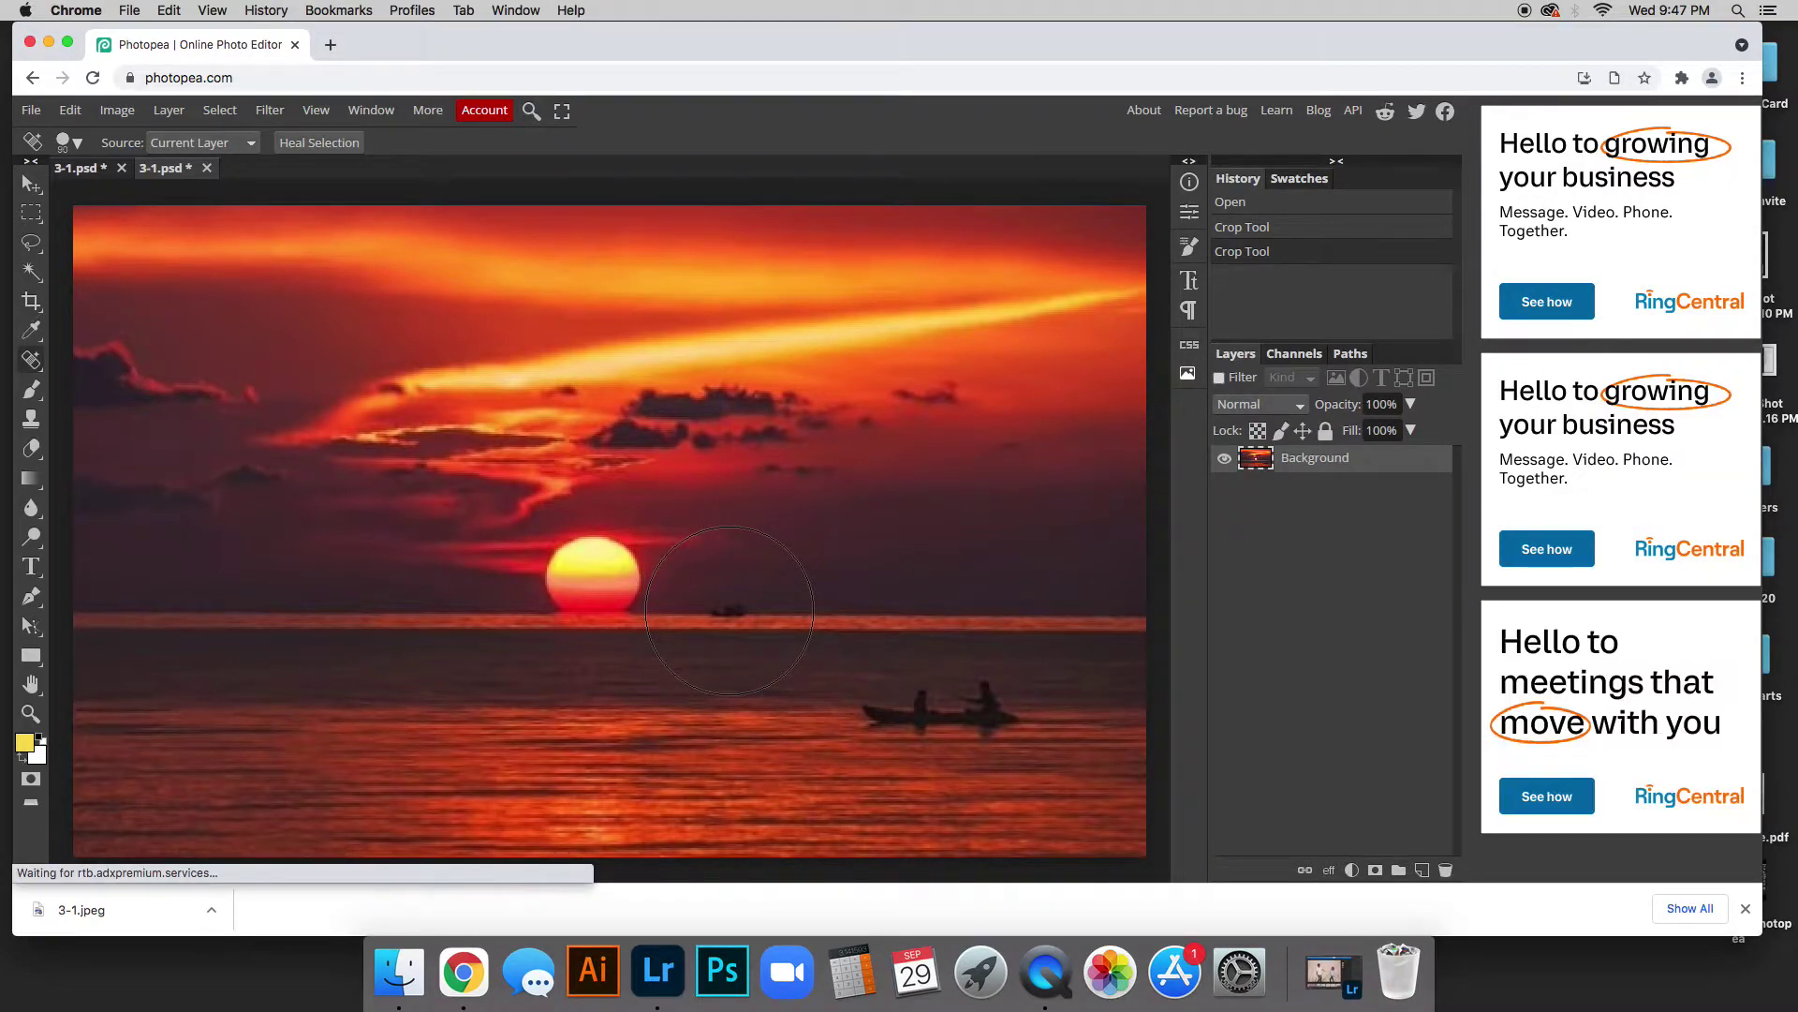
pyautogui.press('[')
pyautogui.press('[')
pyautogui.press('[')
pyautogui.press('[')
pyautogui.press('[')
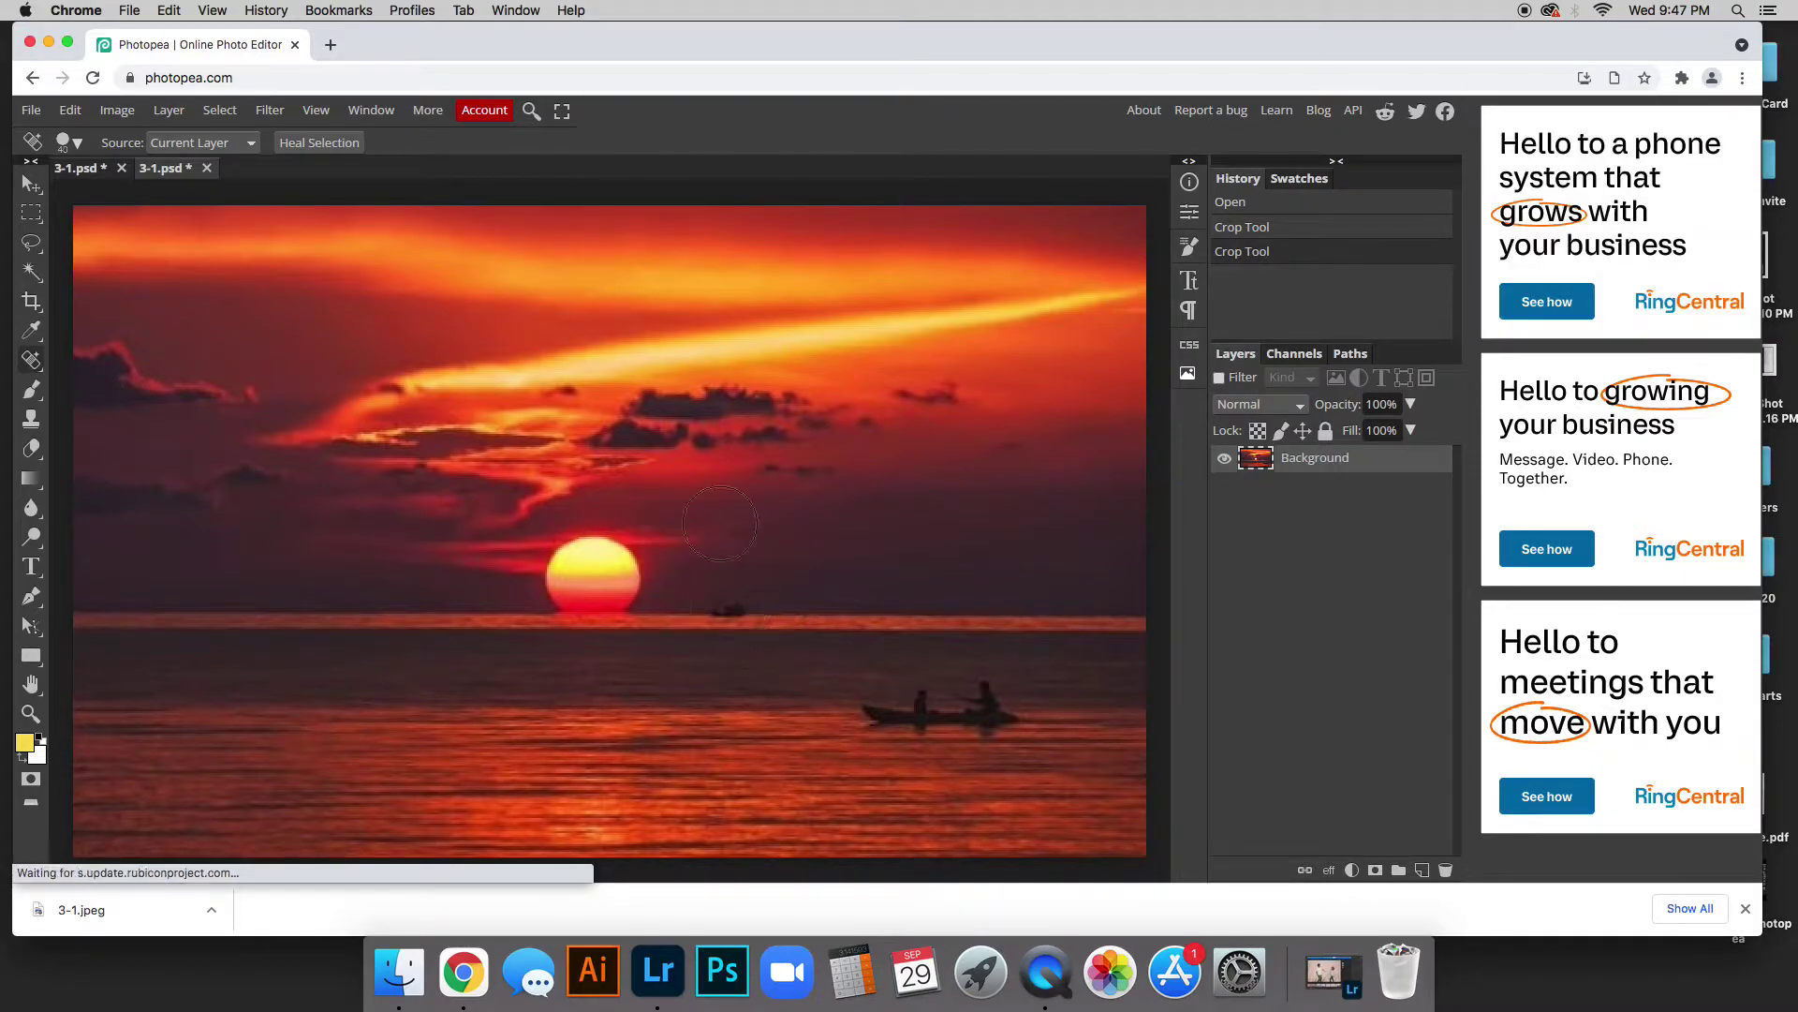
pyautogui.click(78, 145)
pyautogui.moveTo(207, 193); pyautogui.dragTo(200, 195)
pyautogui.click(79, 145)
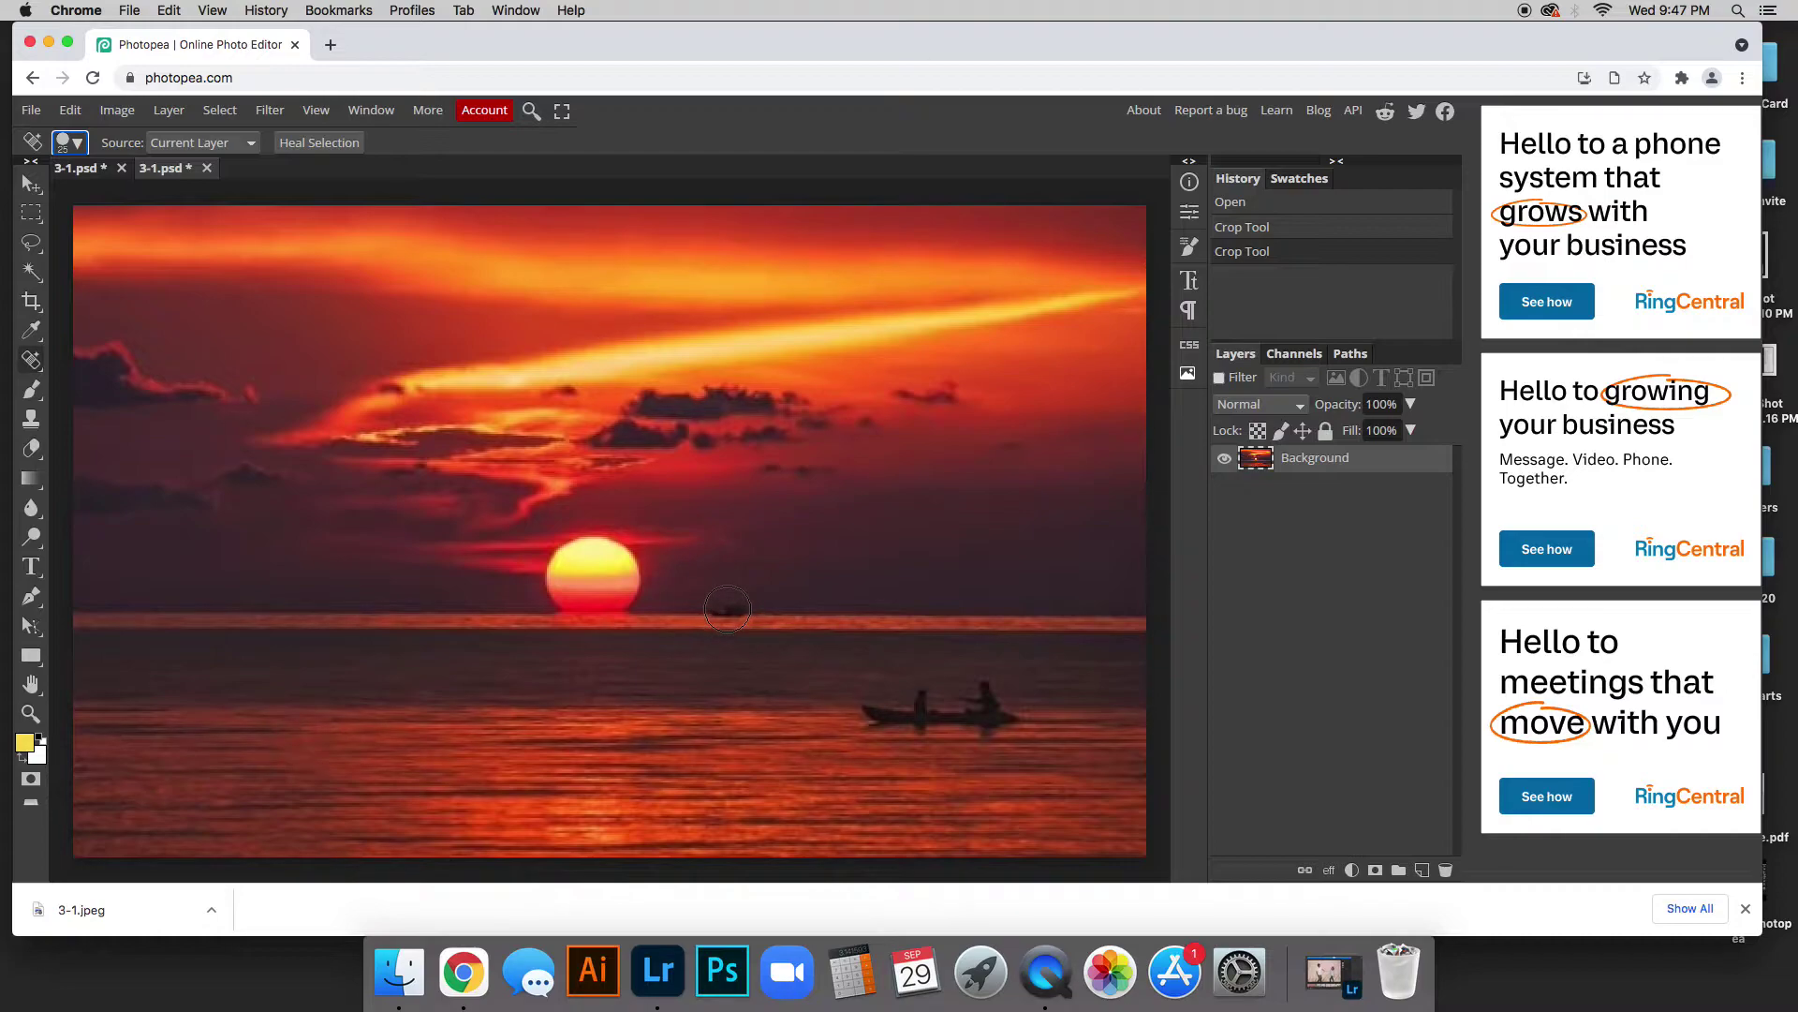
# Heal the dark boat speck right of the sun, retrying with a slightly larger brush
pyautogui.click(728, 609)
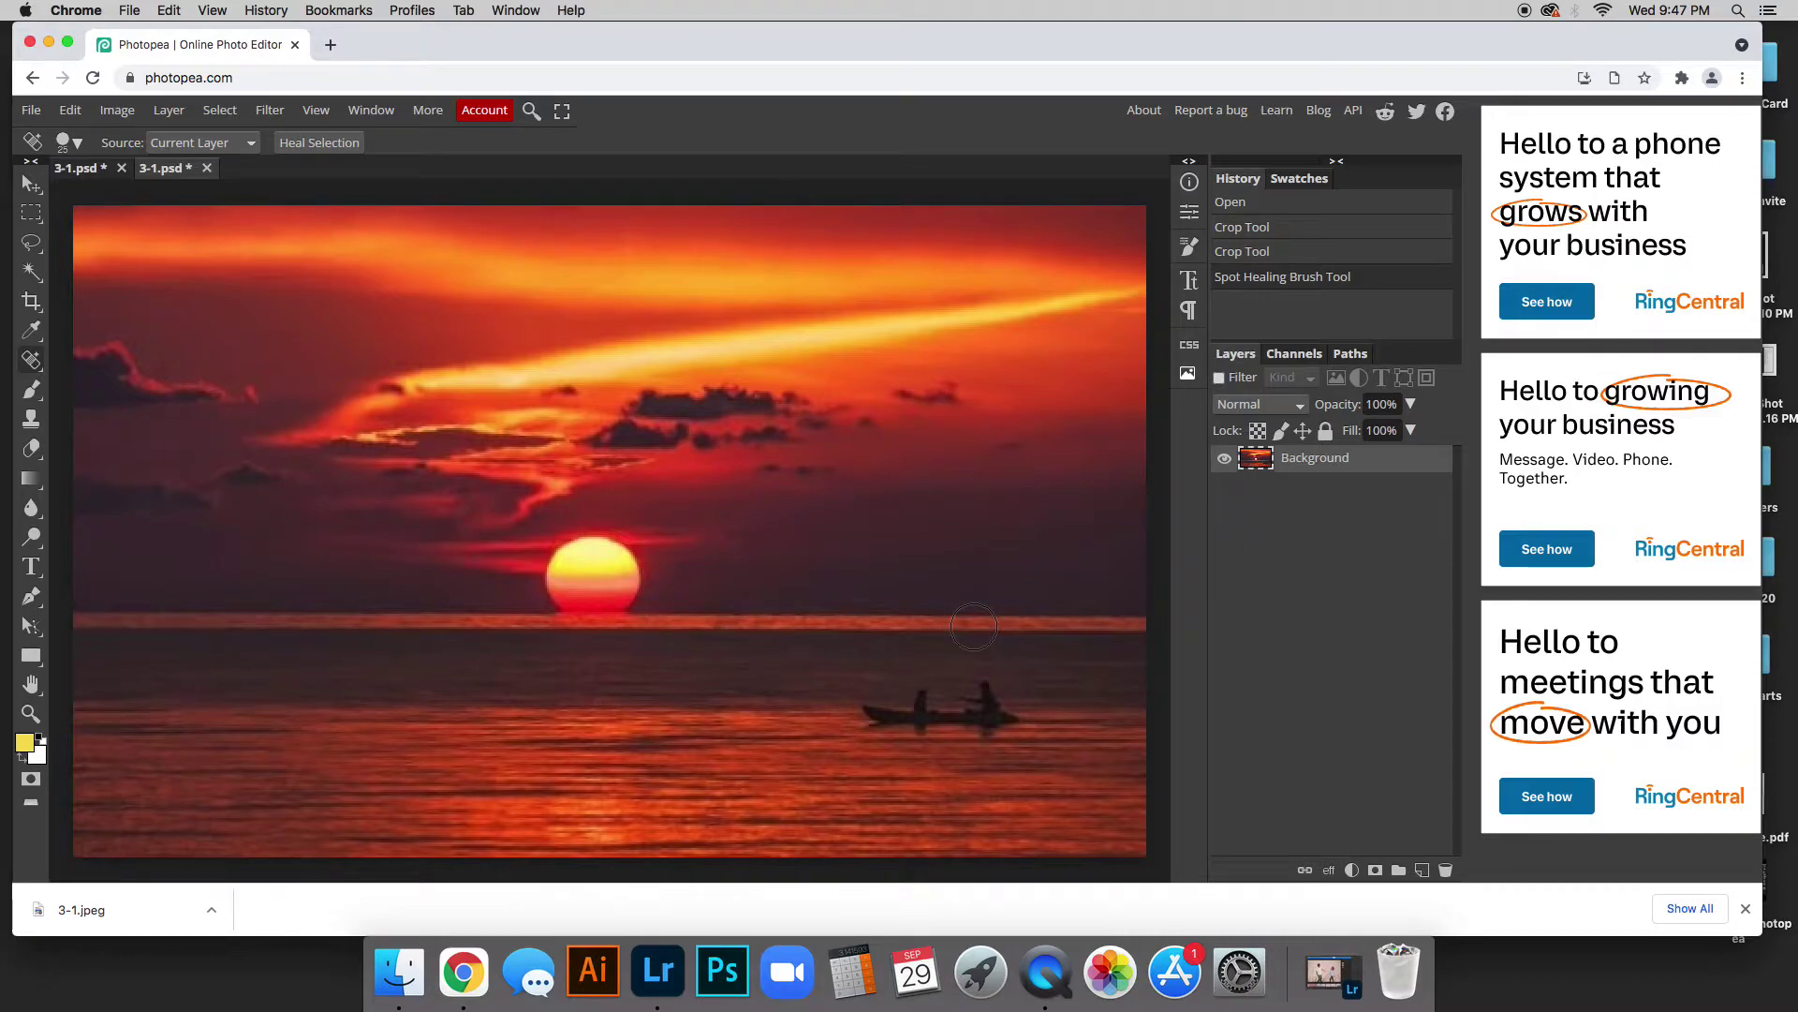
pyautogui.press('super+z')
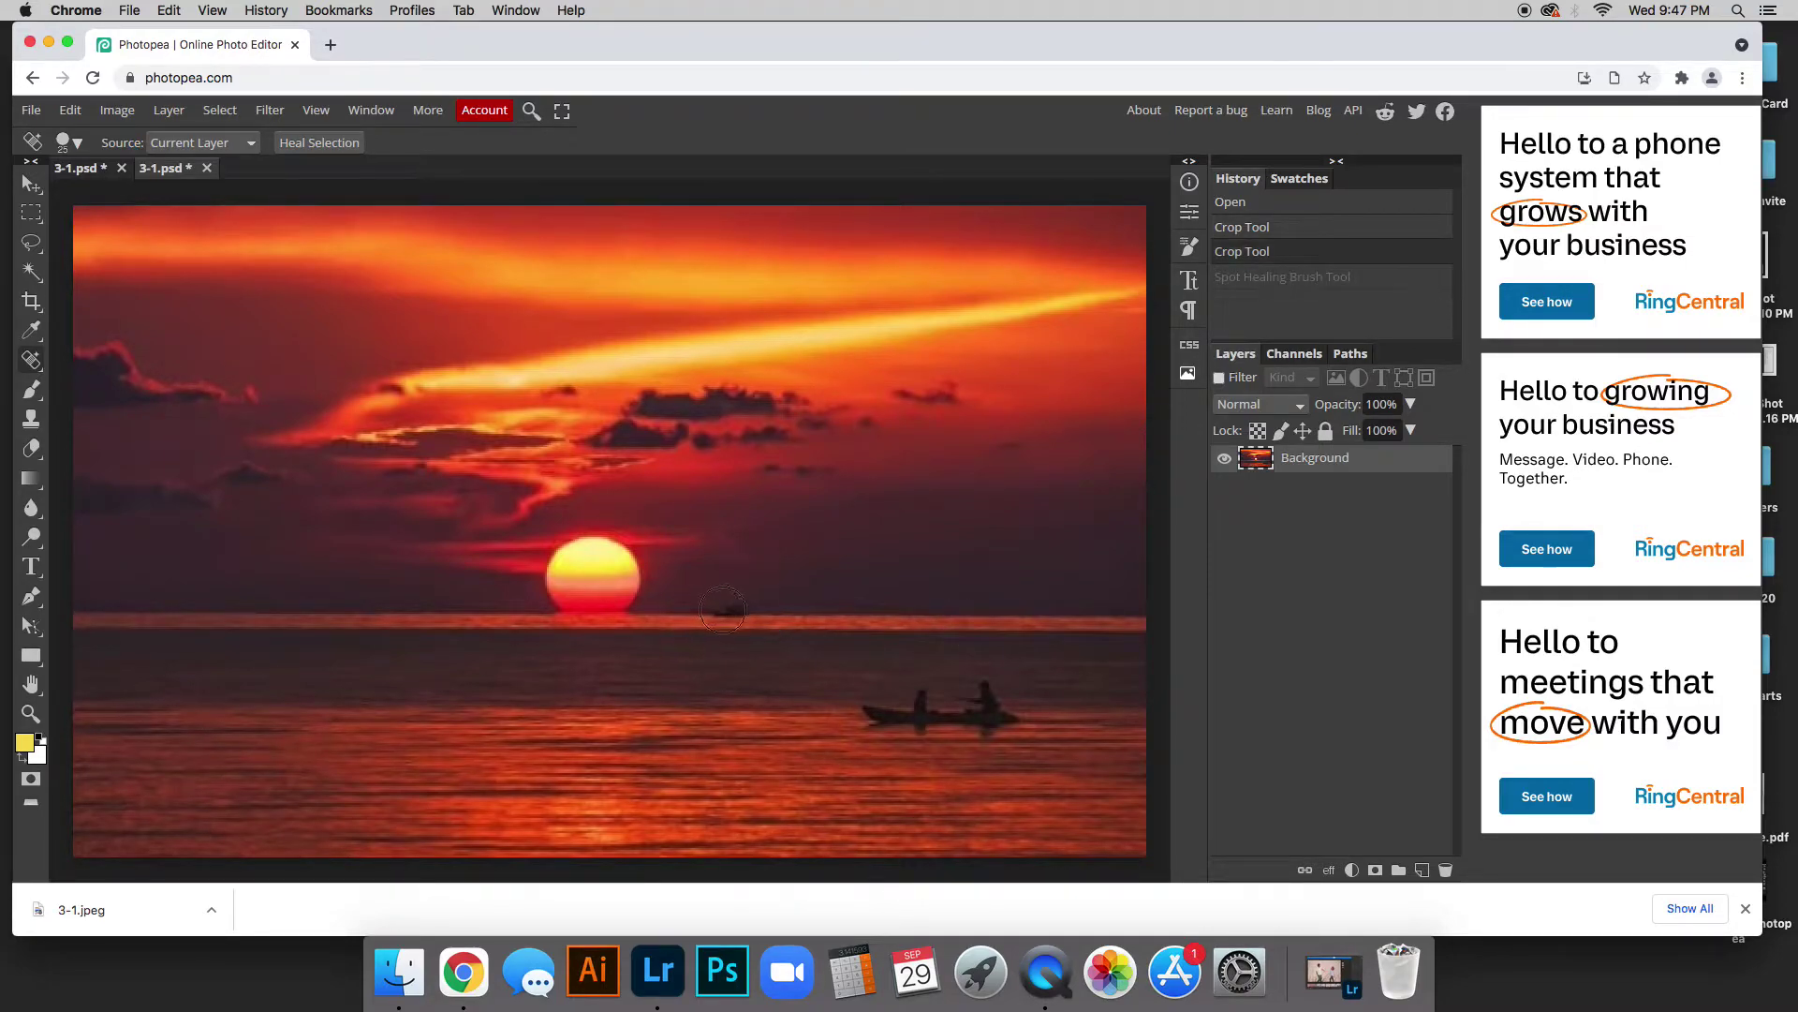
pyautogui.press(']')
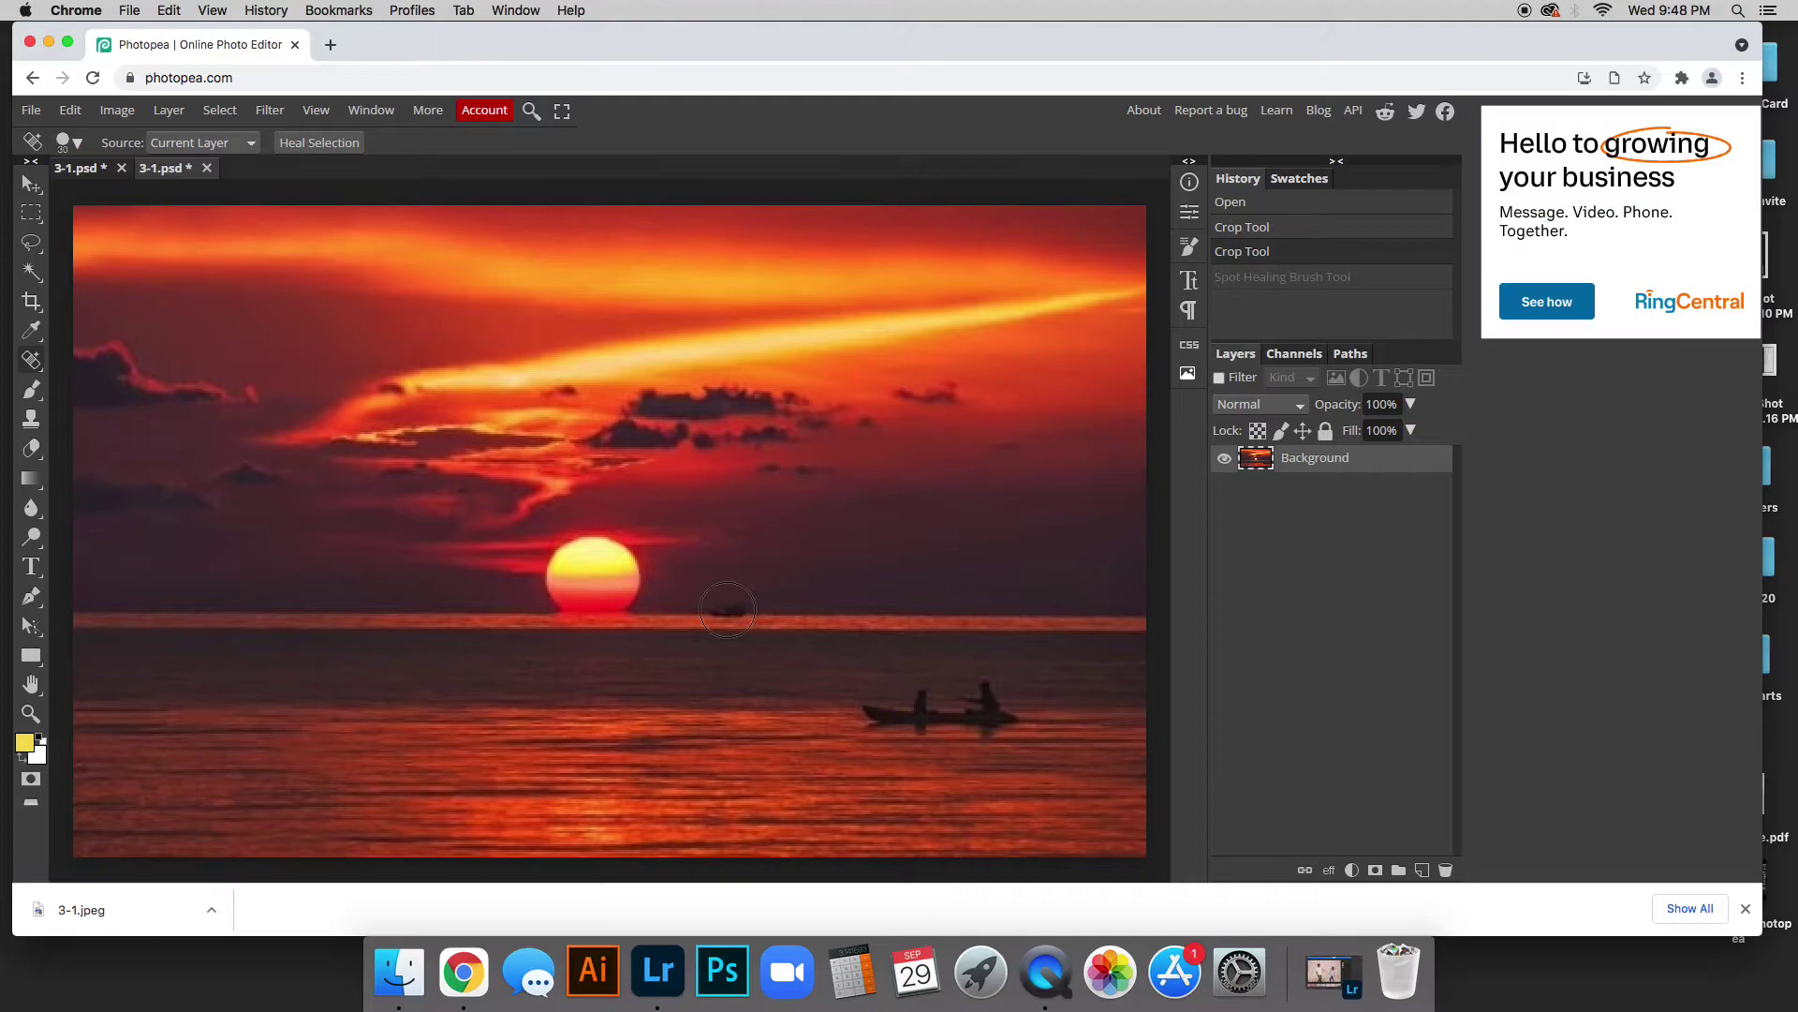
pyautogui.click(727, 608)
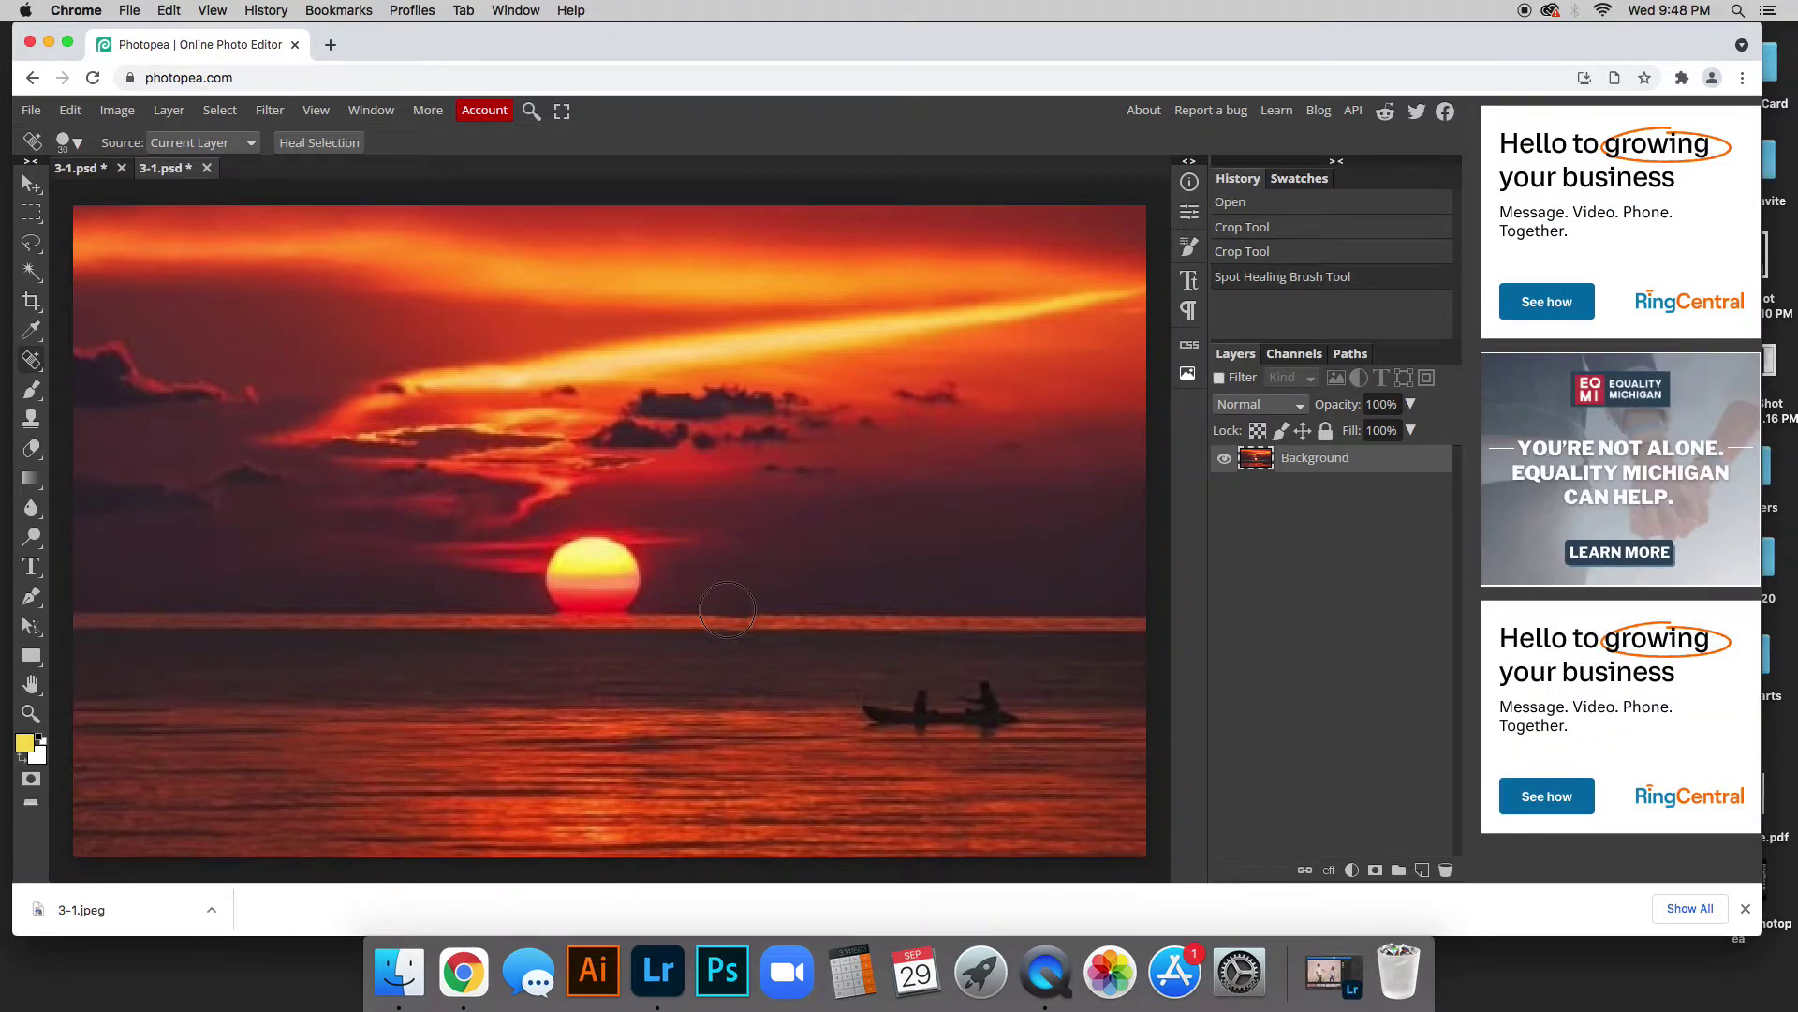
pyautogui.press('super+z')
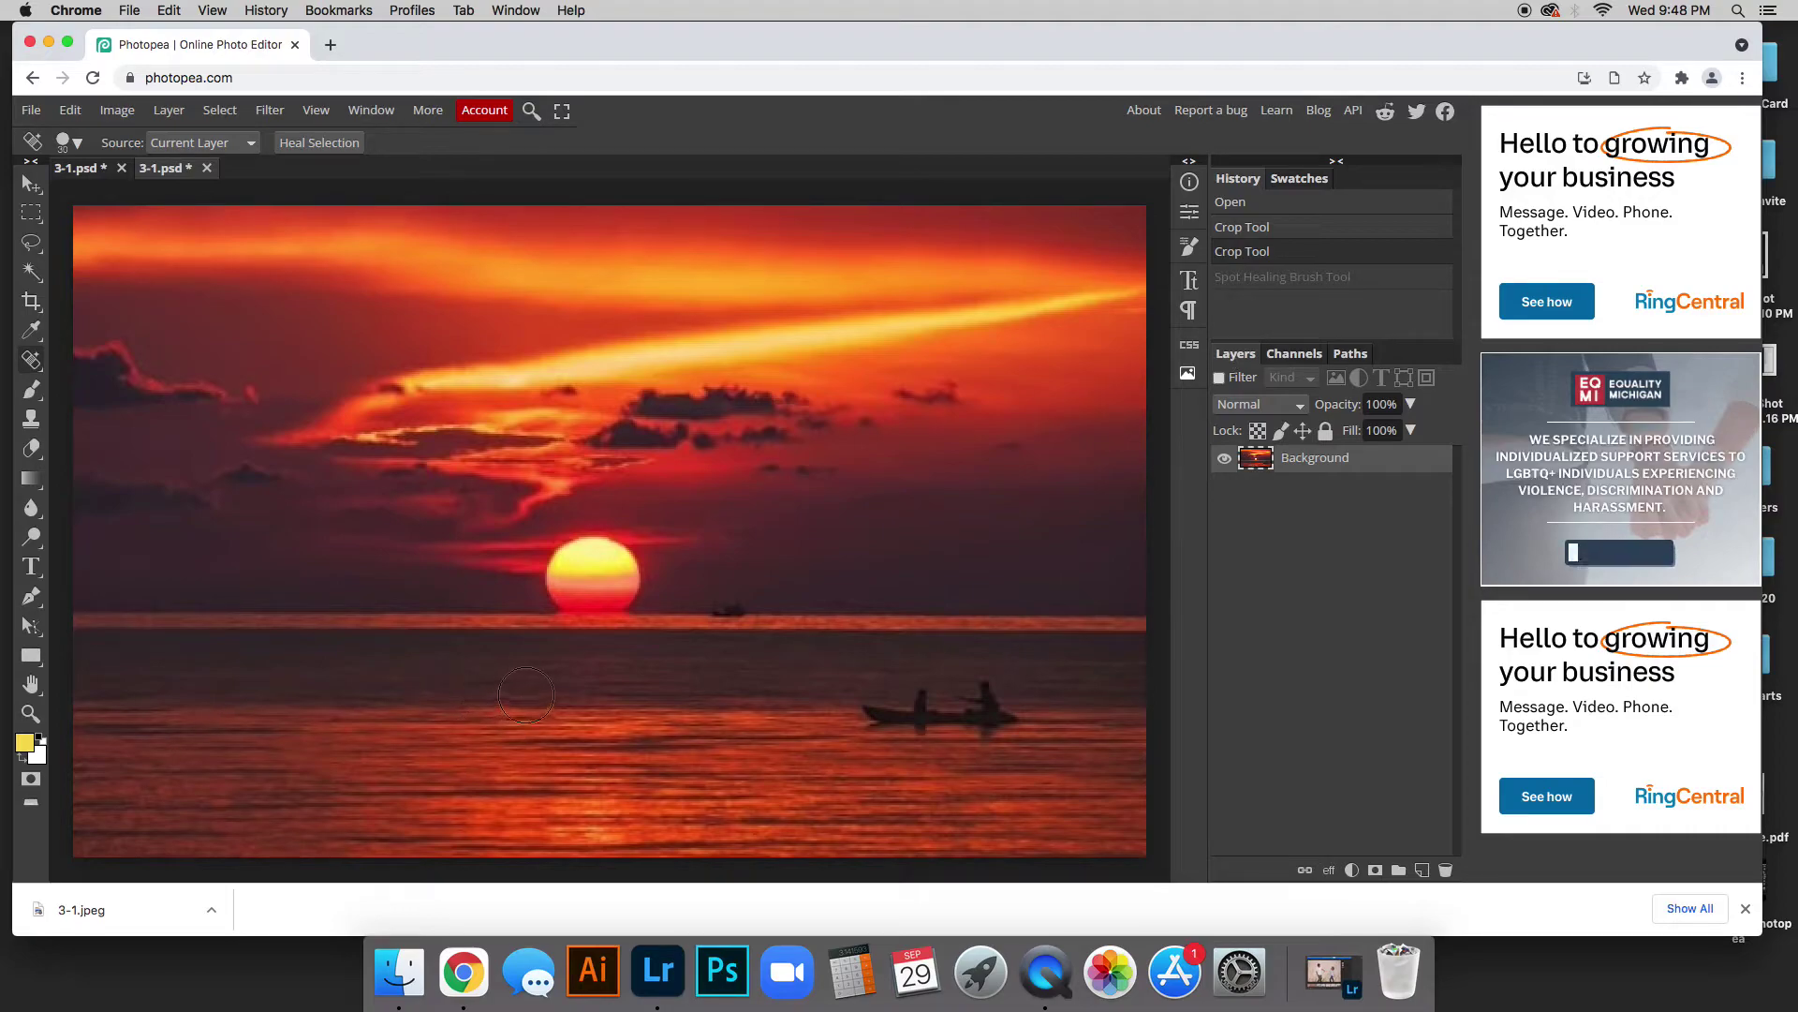
pyautogui.click(726, 609)
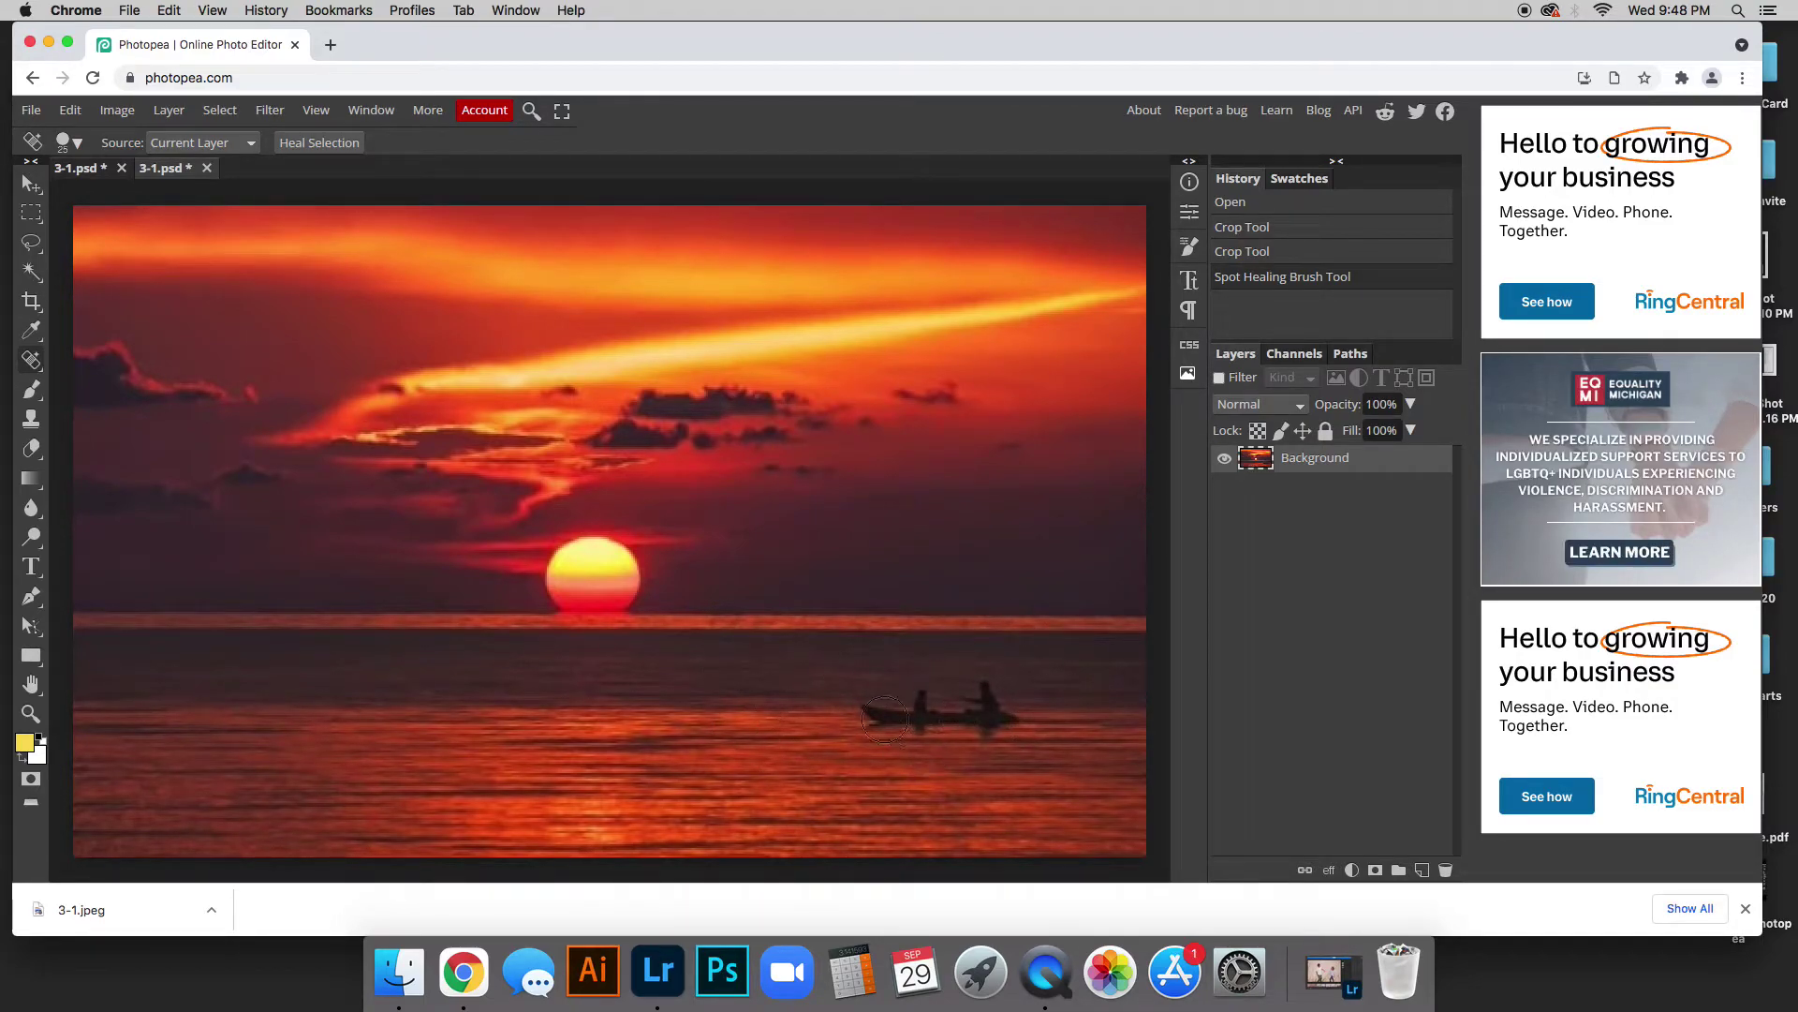
pyautogui.press(']')
pyautogui.press(']')
pyautogui.press(']')
pyautogui.press(']')
pyautogui.press(']')
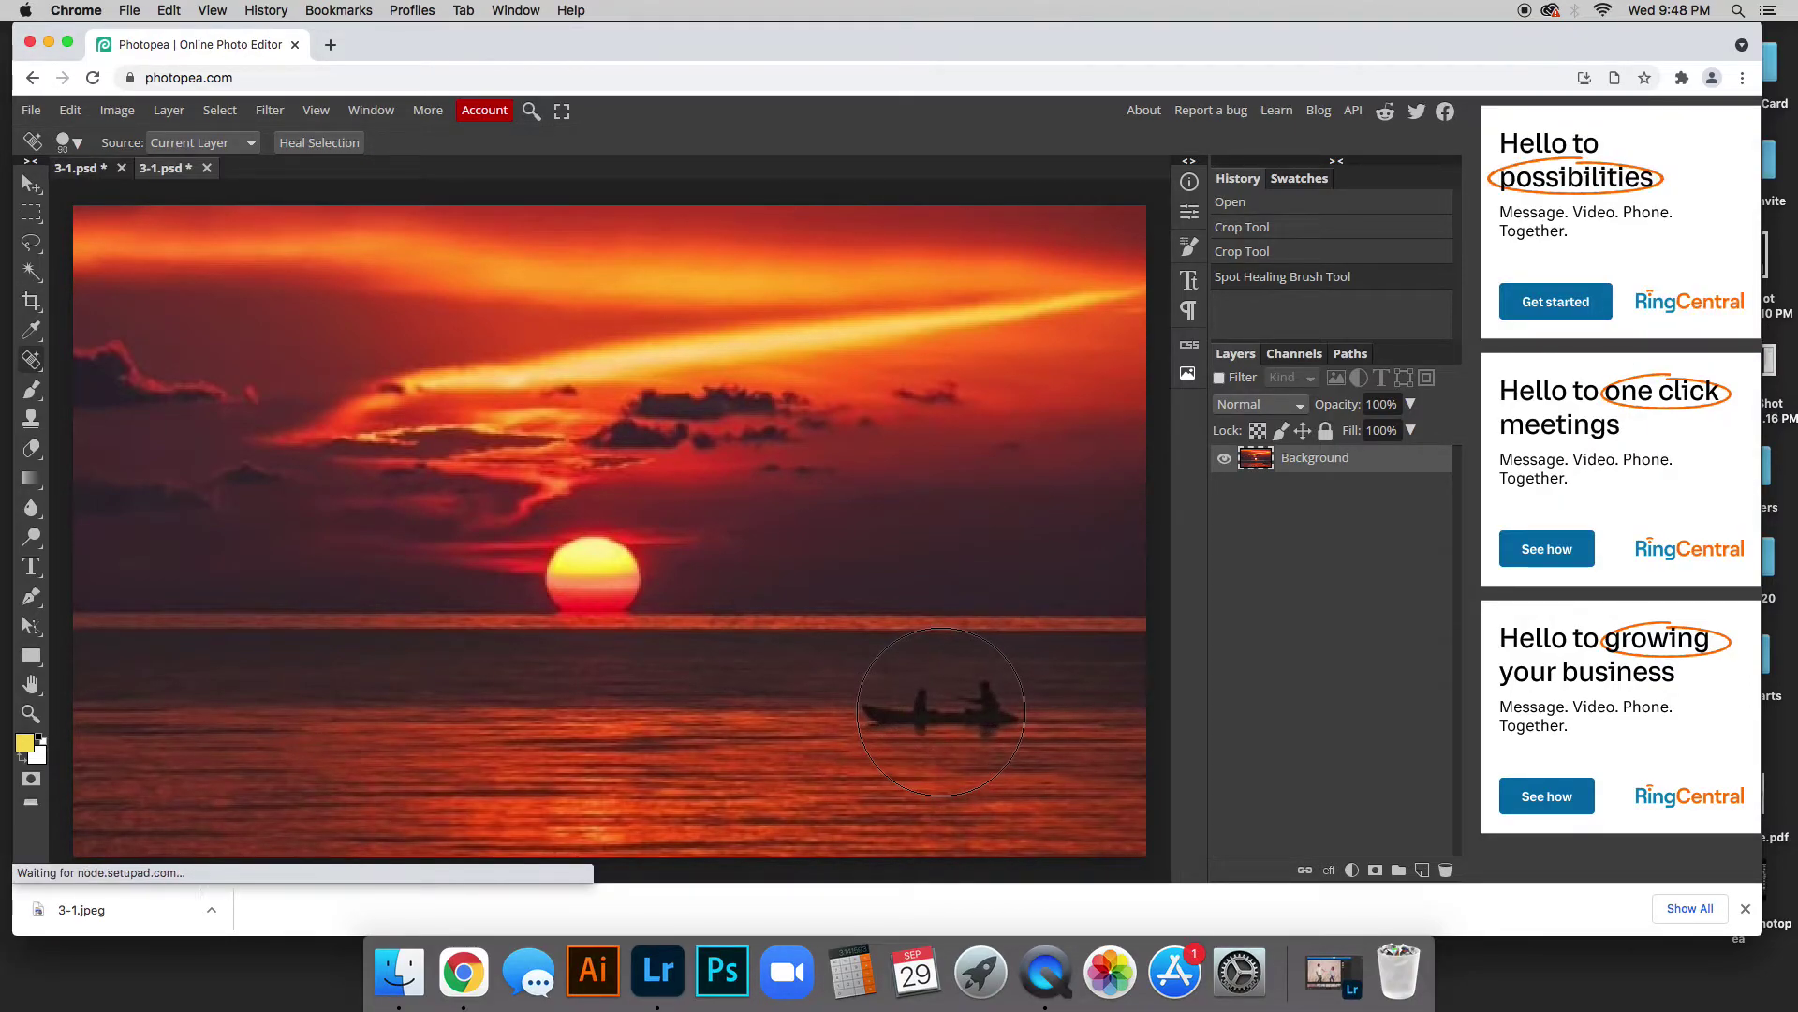
pyautogui.moveTo(940, 712); pyautogui.dragTo(940, 712)
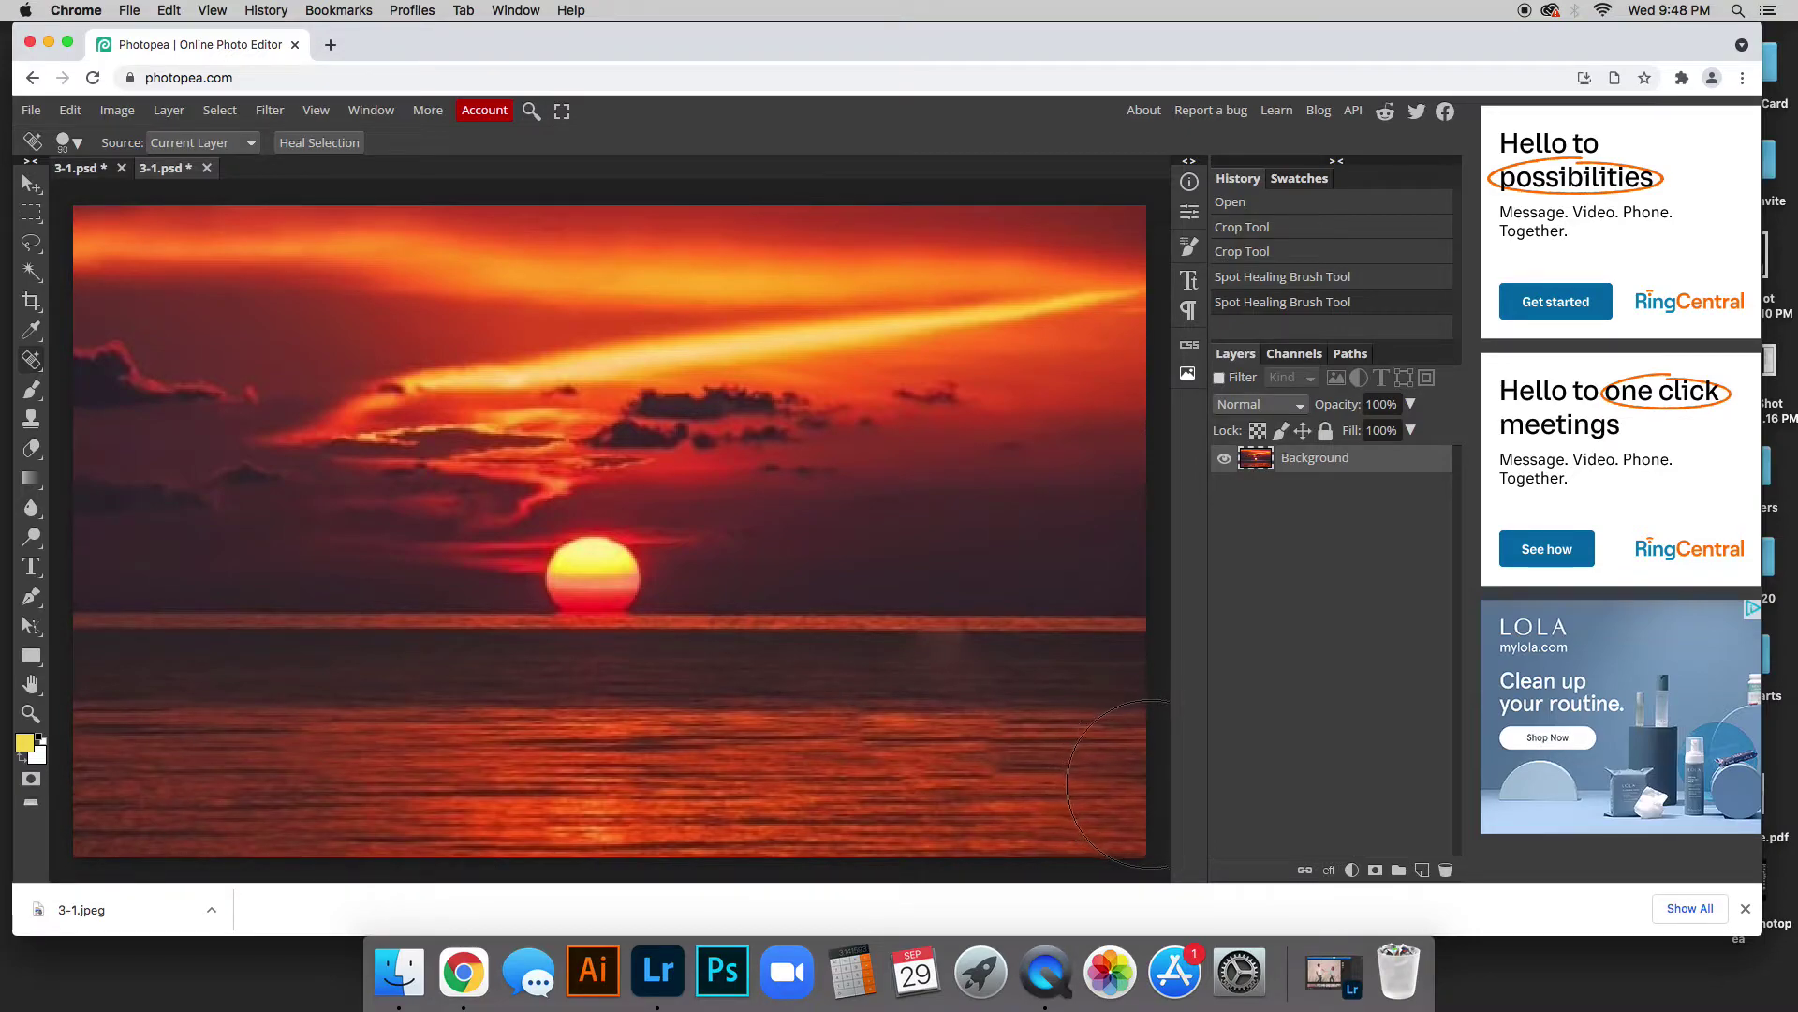
pyautogui.press('super+z')
pyautogui.press(']')
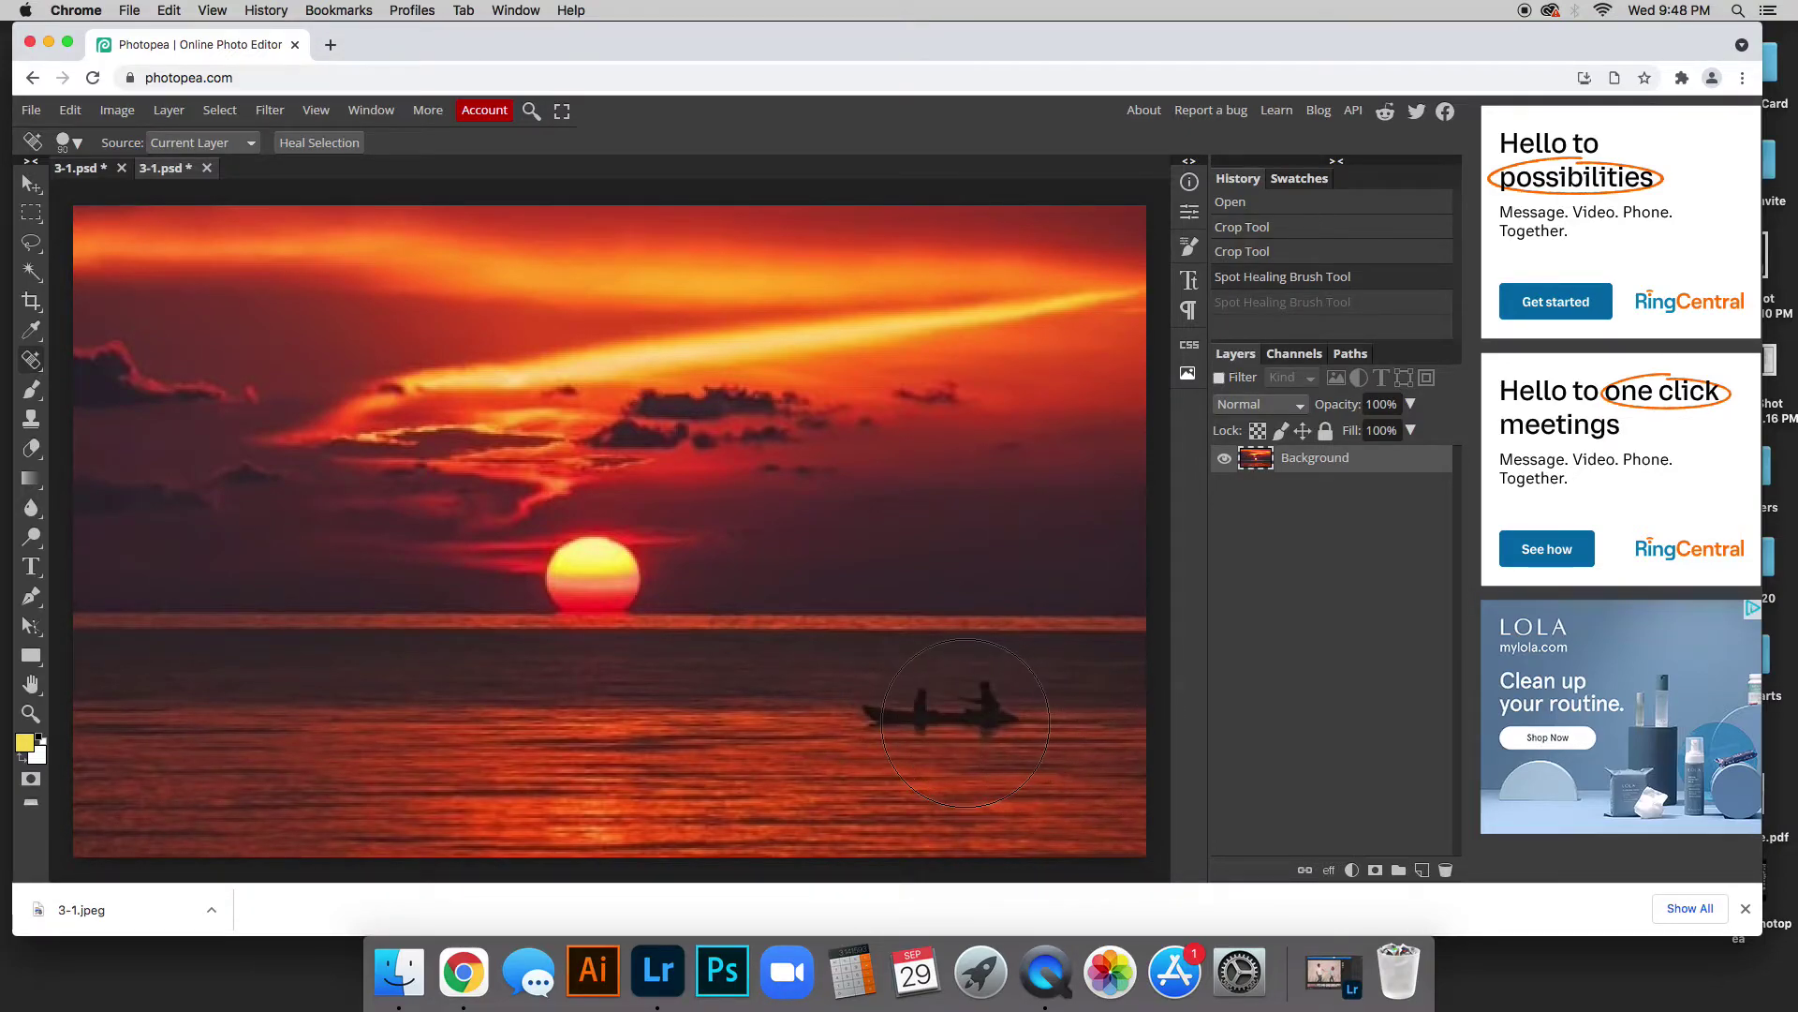
pyautogui.moveTo(953, 713); pyautogui.dragTo(953, 712)
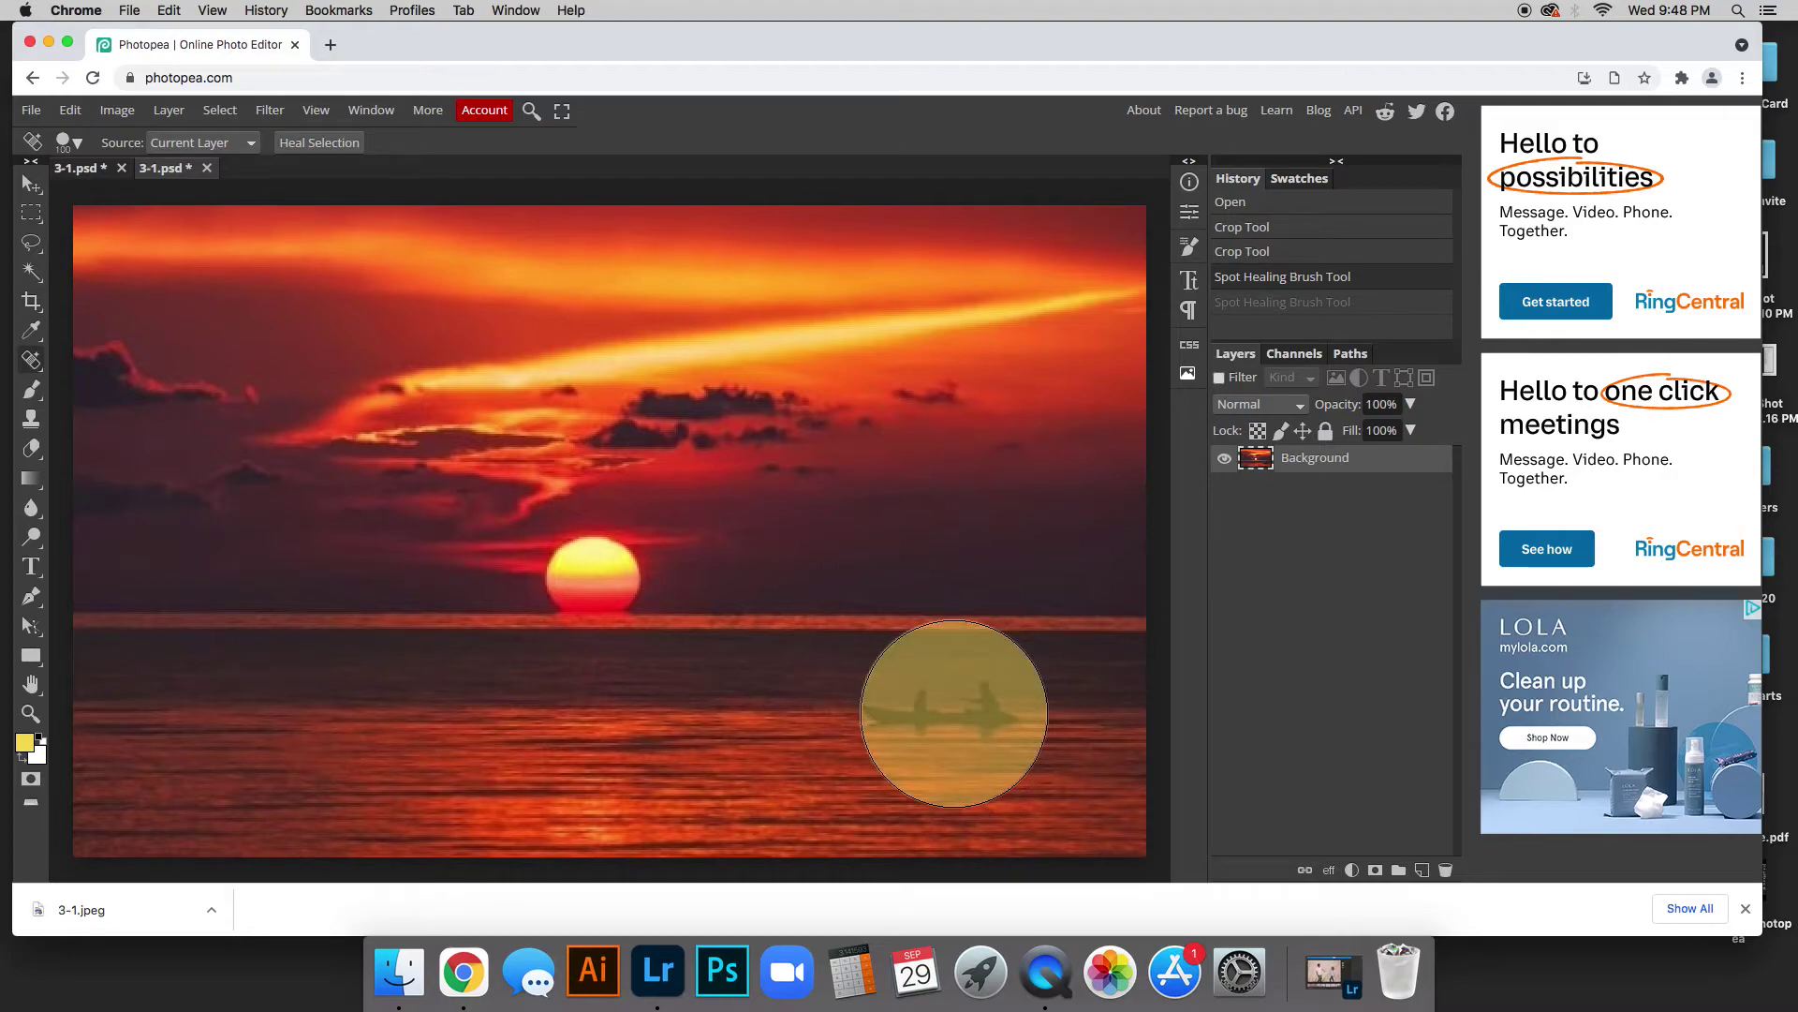
pyautogui.moveTo(954, 712); pyautogui.dragTo(954, 713)
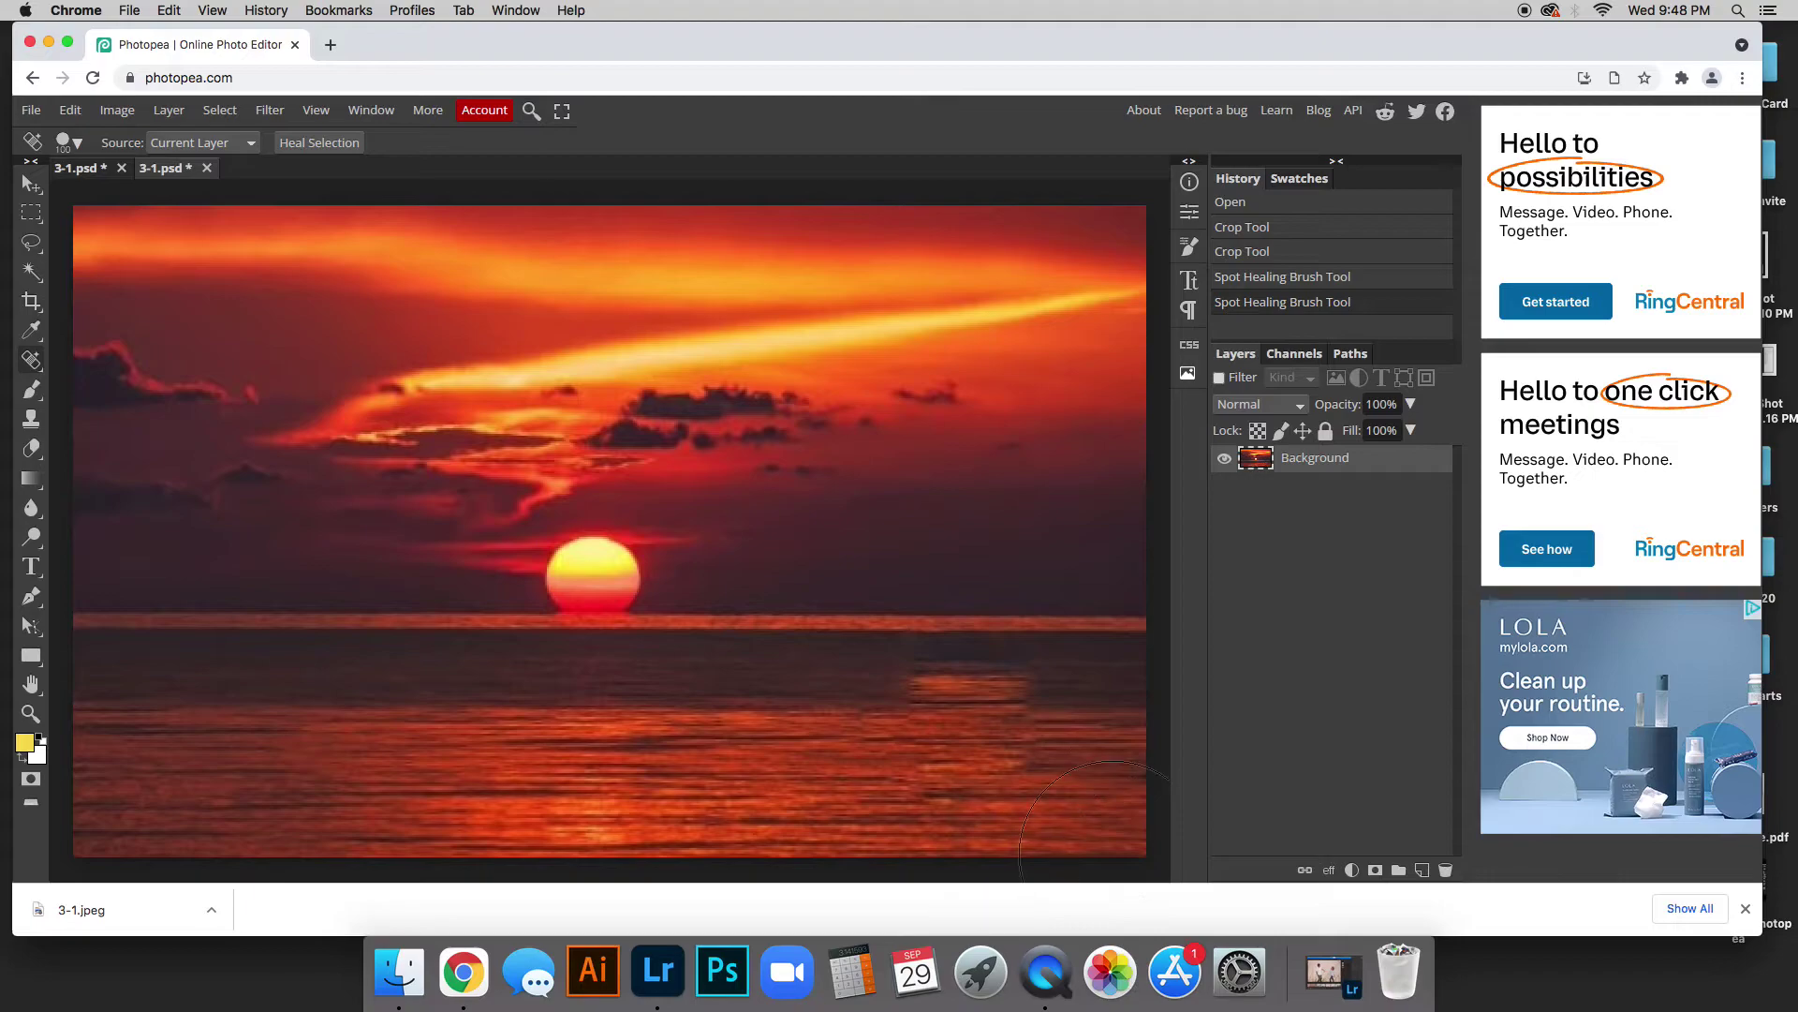
pyautogui.press('super+minus')
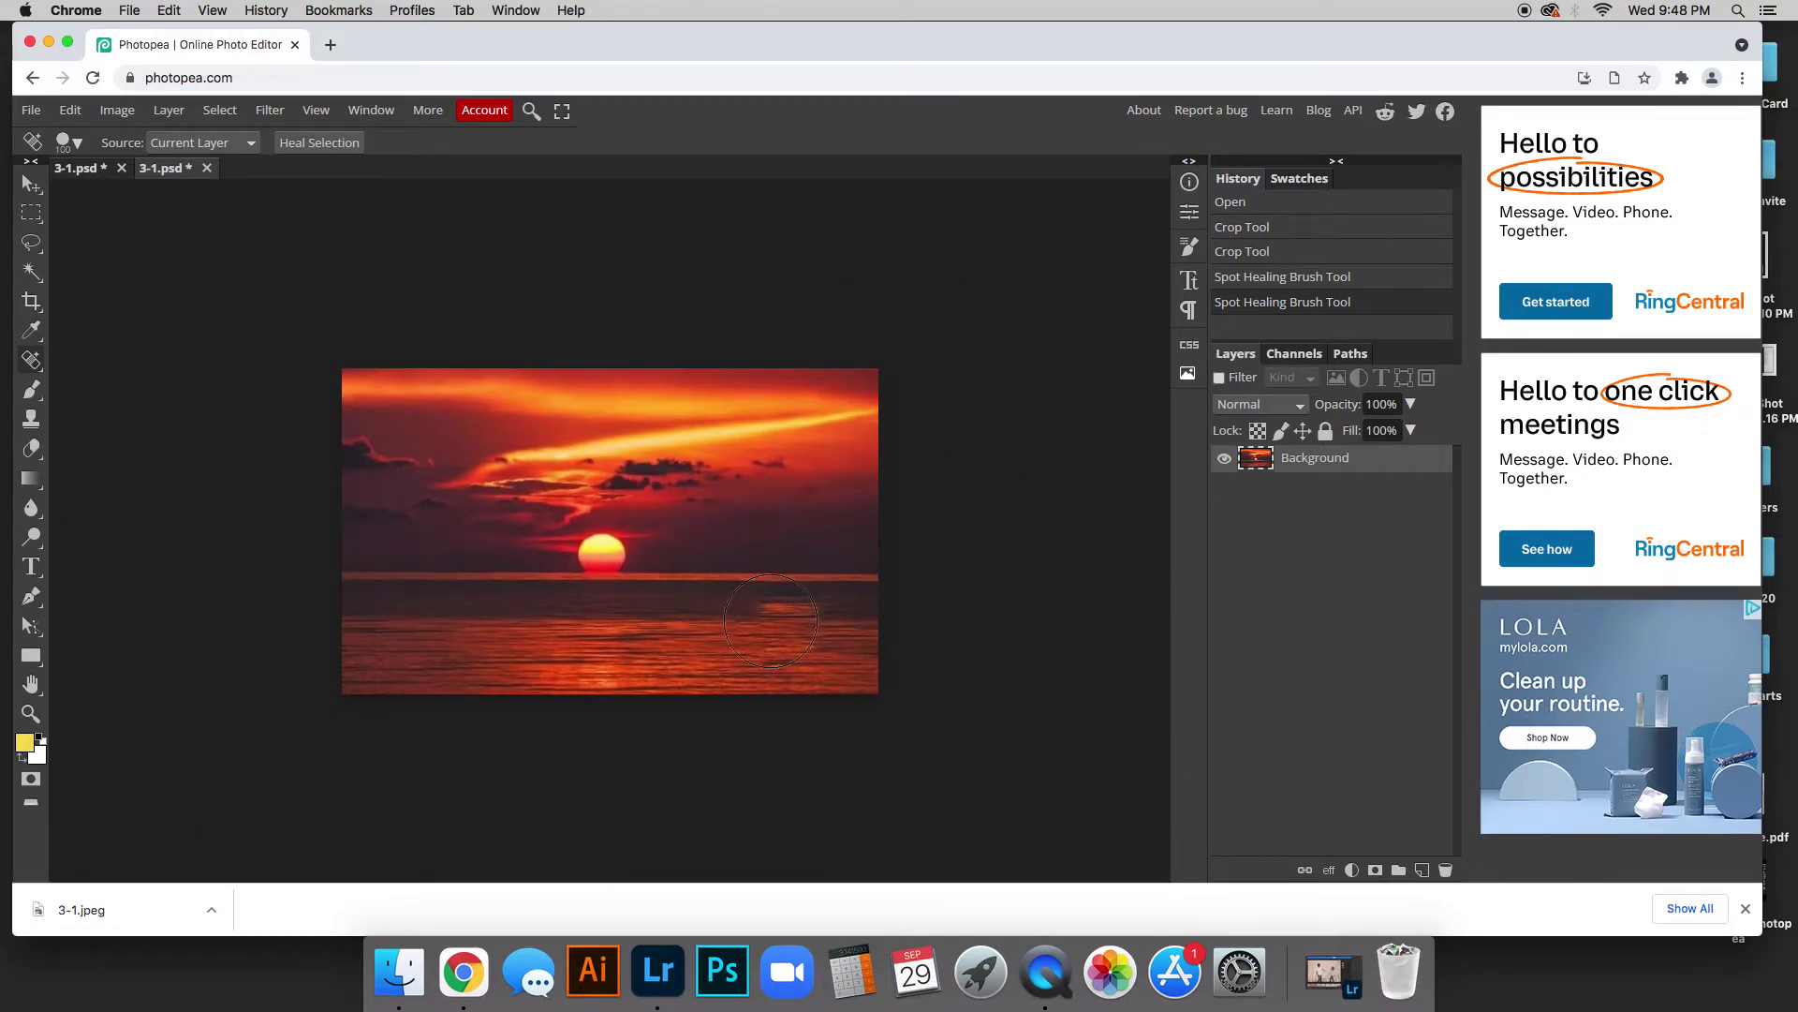
pyautogui.press('super+equal')
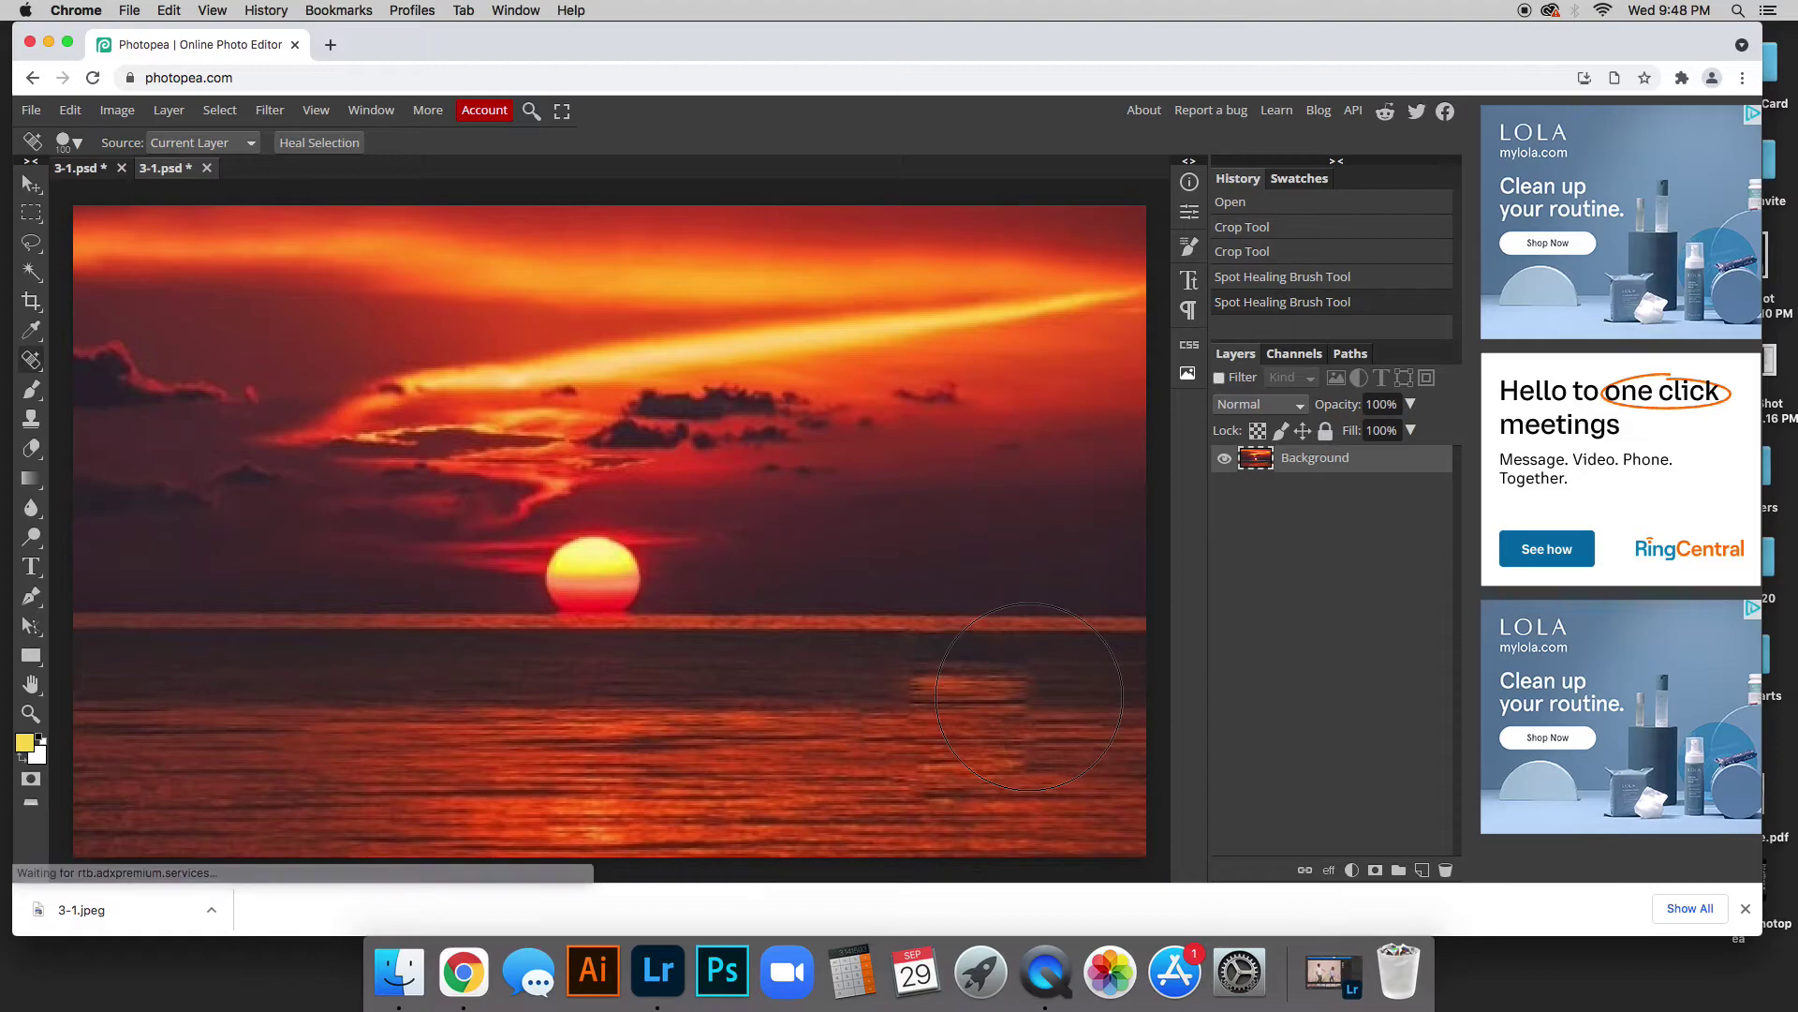
pyautogui.press('super+z')
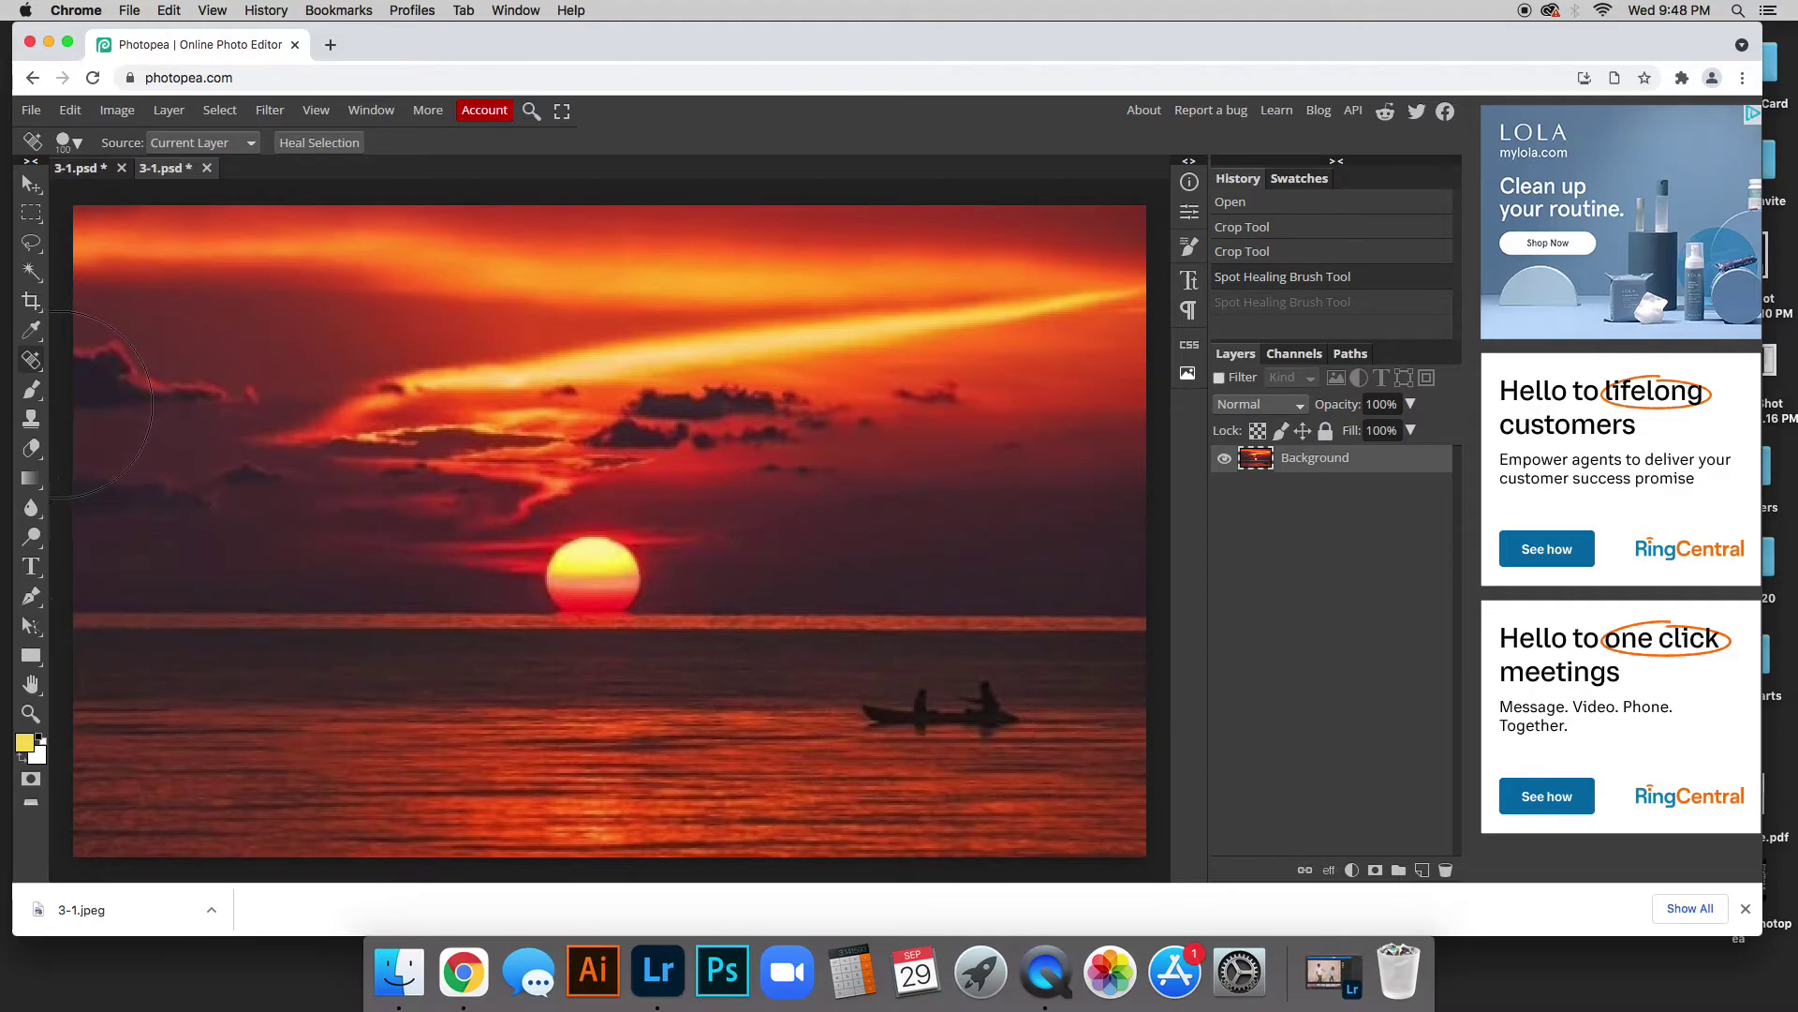
pyautogui.rightClick(35, 368)
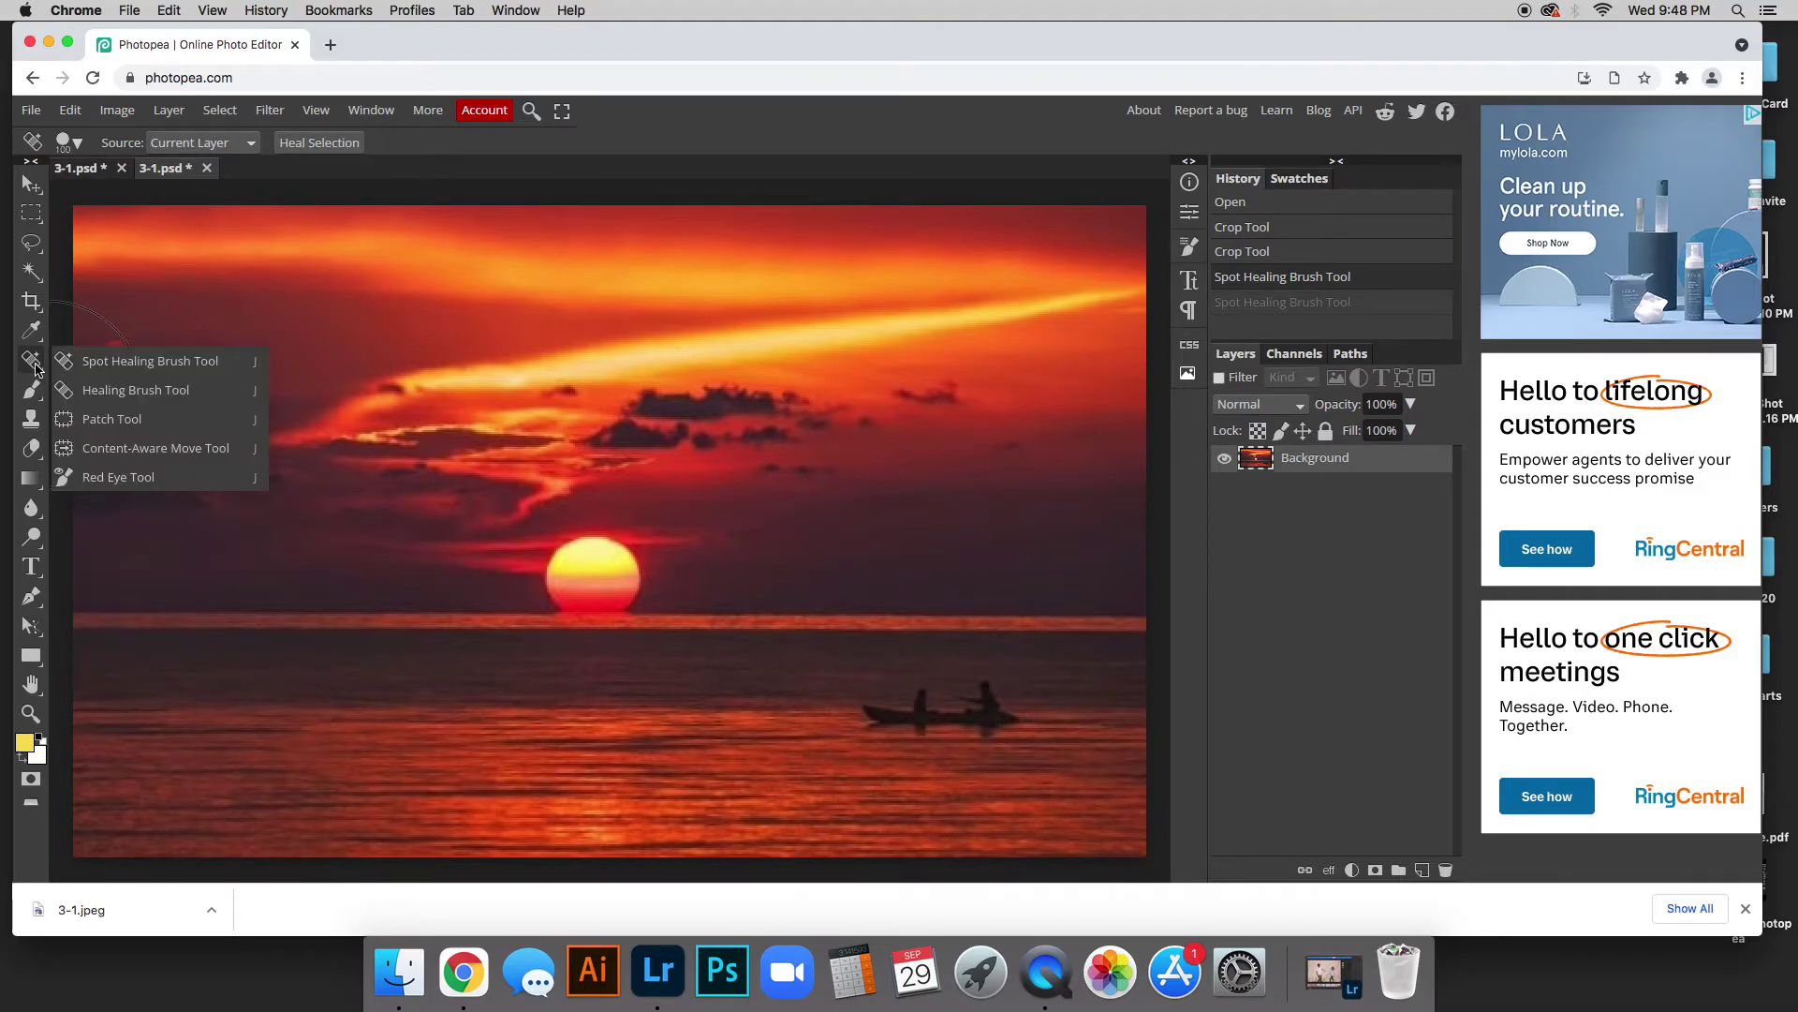
# Switch to the Healing Brush Tool and lower the 125 px brush's hardness to about 9%
pyautogui.click(108, 395)
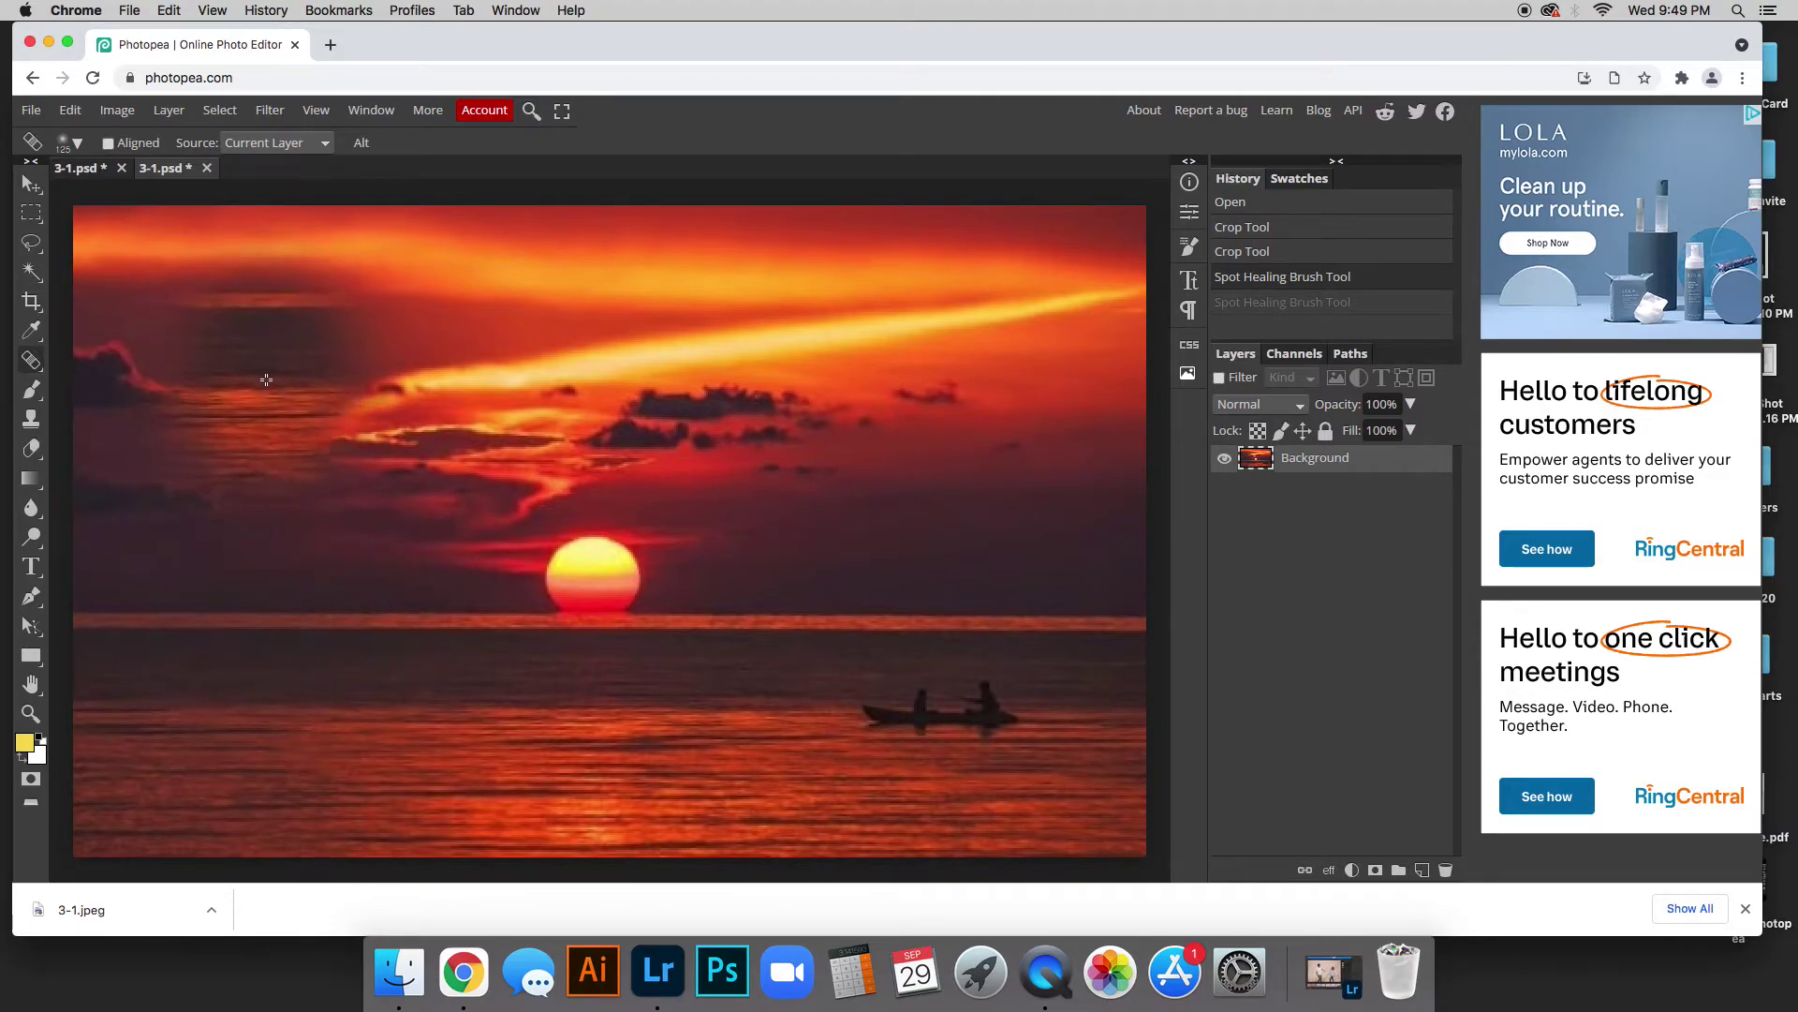
pyautogui.moveTo(265, 380)
pyautogui.mouseDown()
pyautogui.moveTo(330, 354)
pyautogui.moveTo(288, 320)
pyautogui.mouseUp()
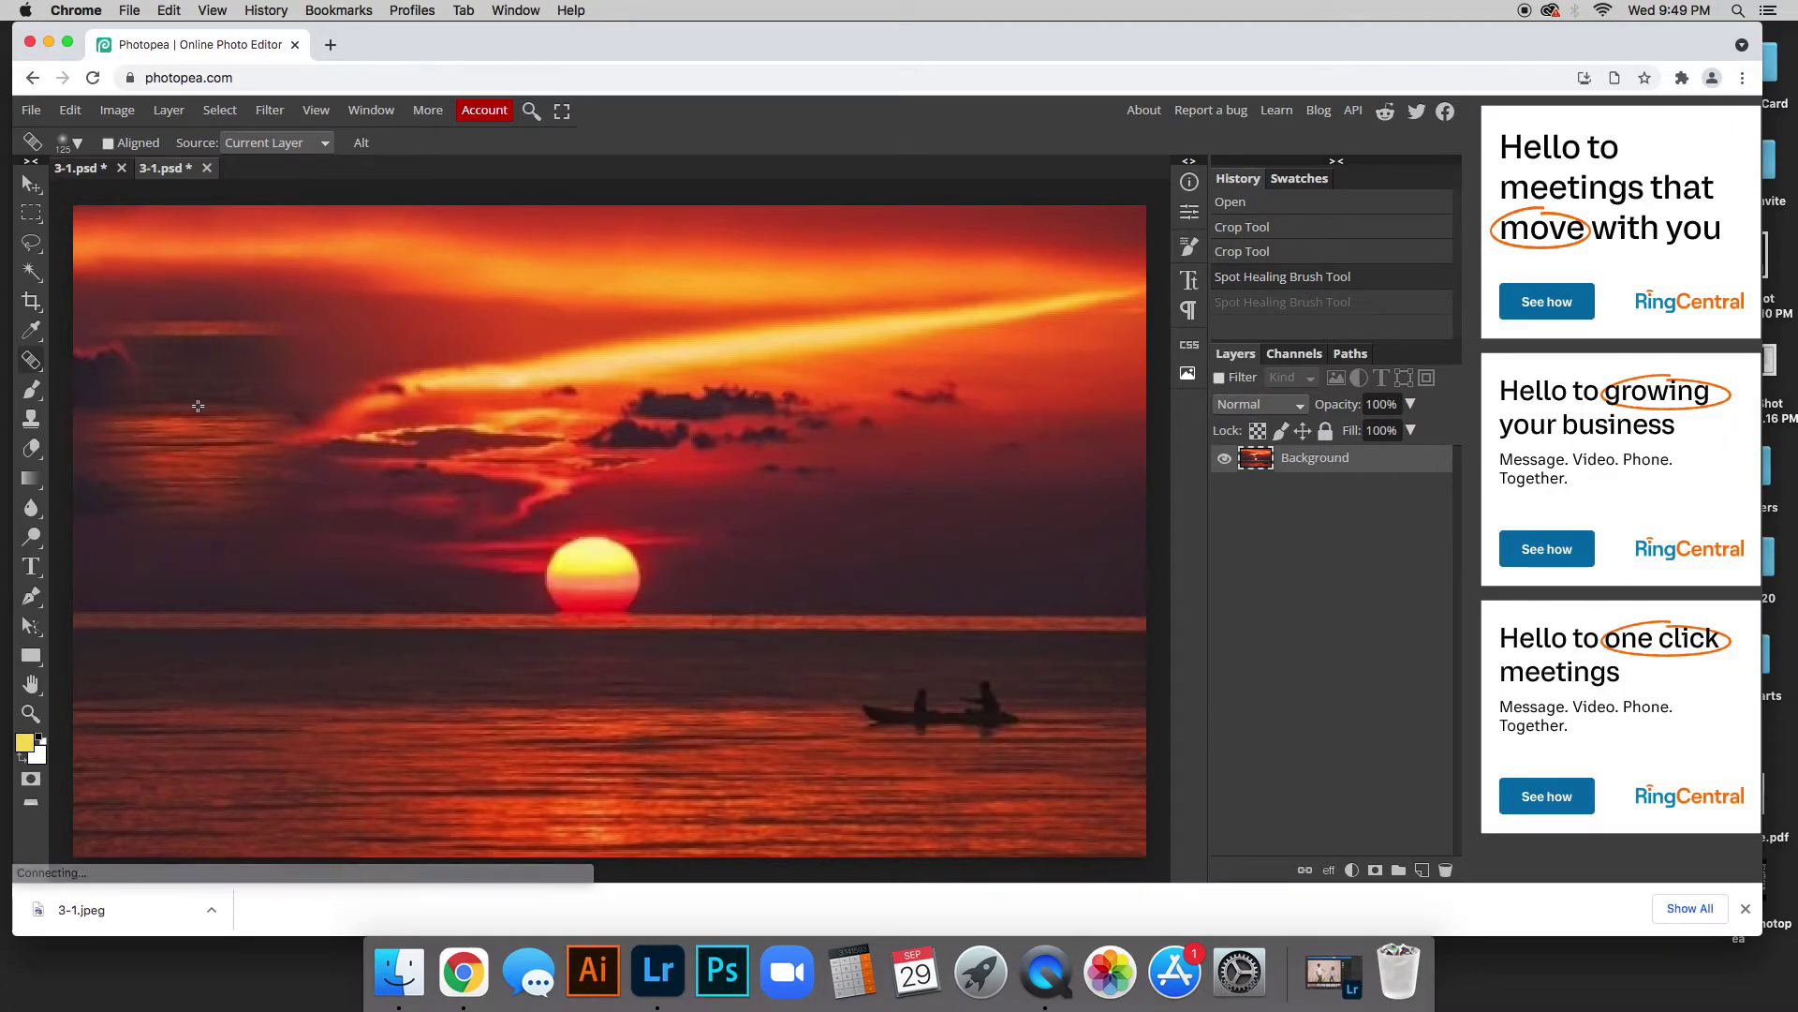
pyautogui.click(78, 144)
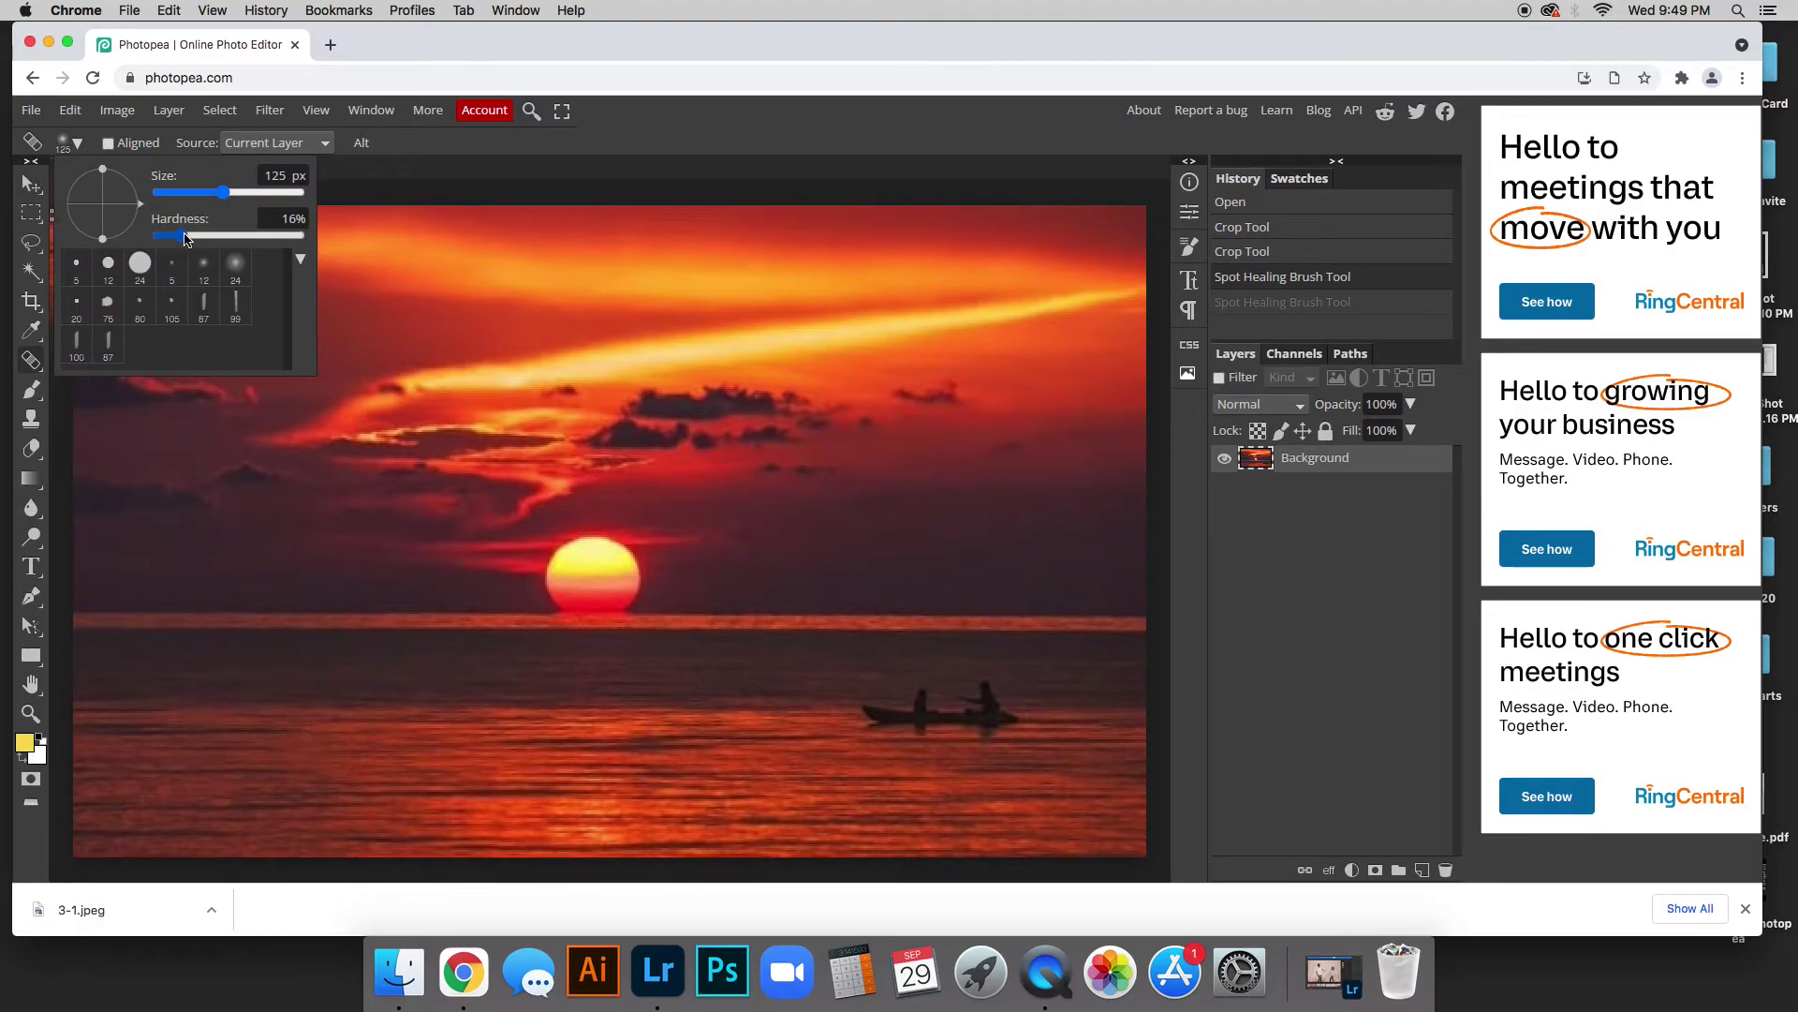
pyautogui.moveTo(187, 240); pyautogui.dragTo(302, 236)
pyautogui.moveTo(296, 242)
pyautogui.mouseDown()
pyautogui.moveTo(219, 243)
pyautogui.moveTo(323, 245)
pyautogui.mouseUp()
pyautogui.click(952, 715)
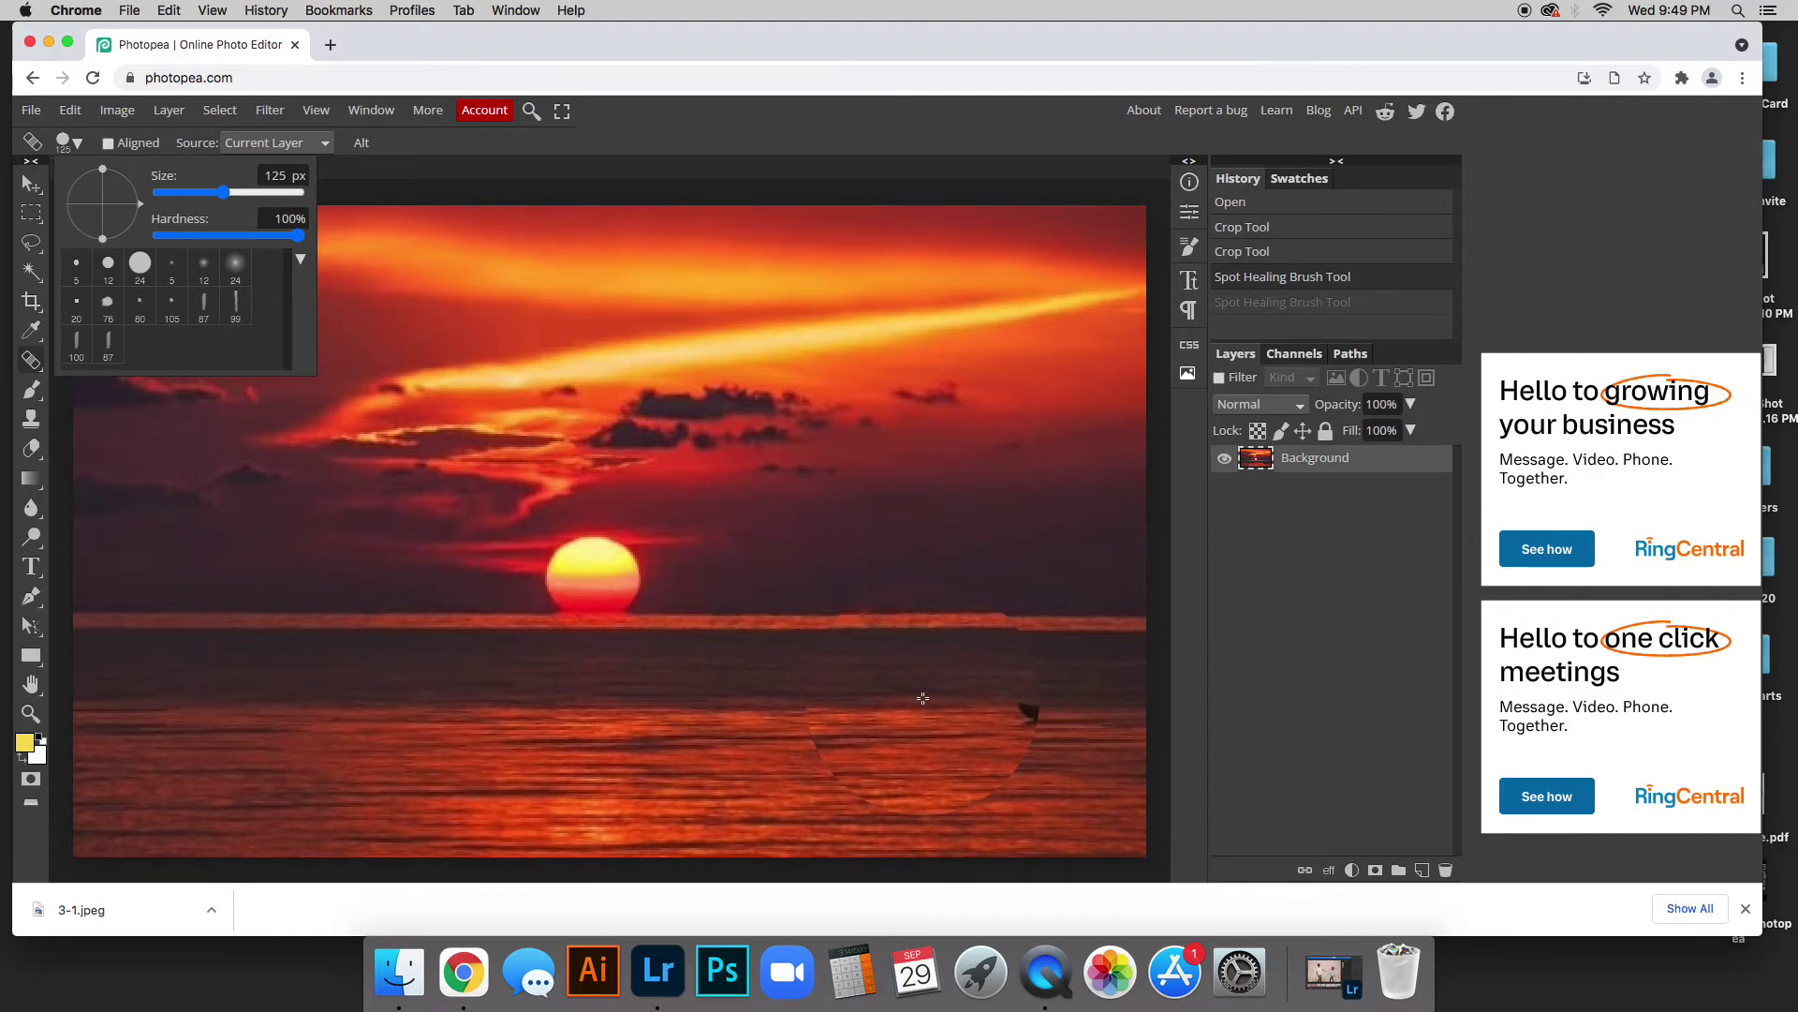
pyautogui.moveTo(298, 235); pyautogui.dragTo(171, 243)
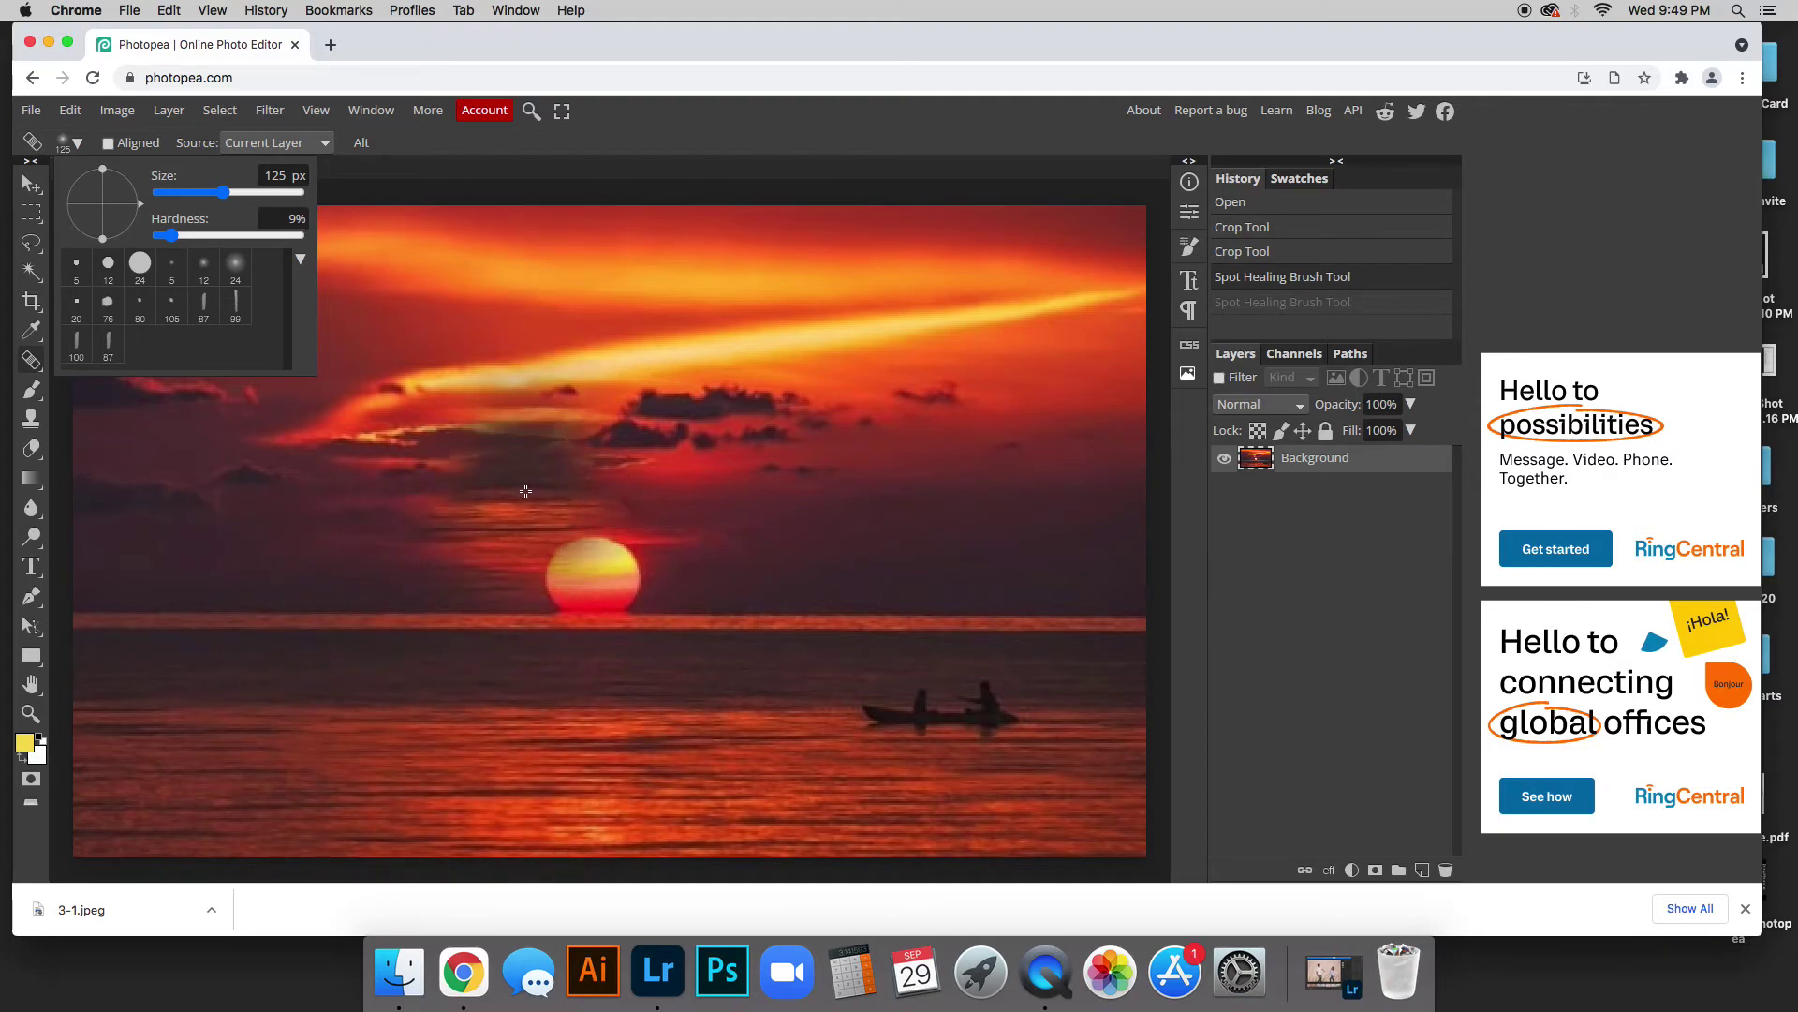
# Sample clean water and paint out the kayakers' canoe, then switch to Move and zoom out
pyautogui.keyDown('alt'); pyautogui.click(618, 728); pyautogui.keyUp('alt')
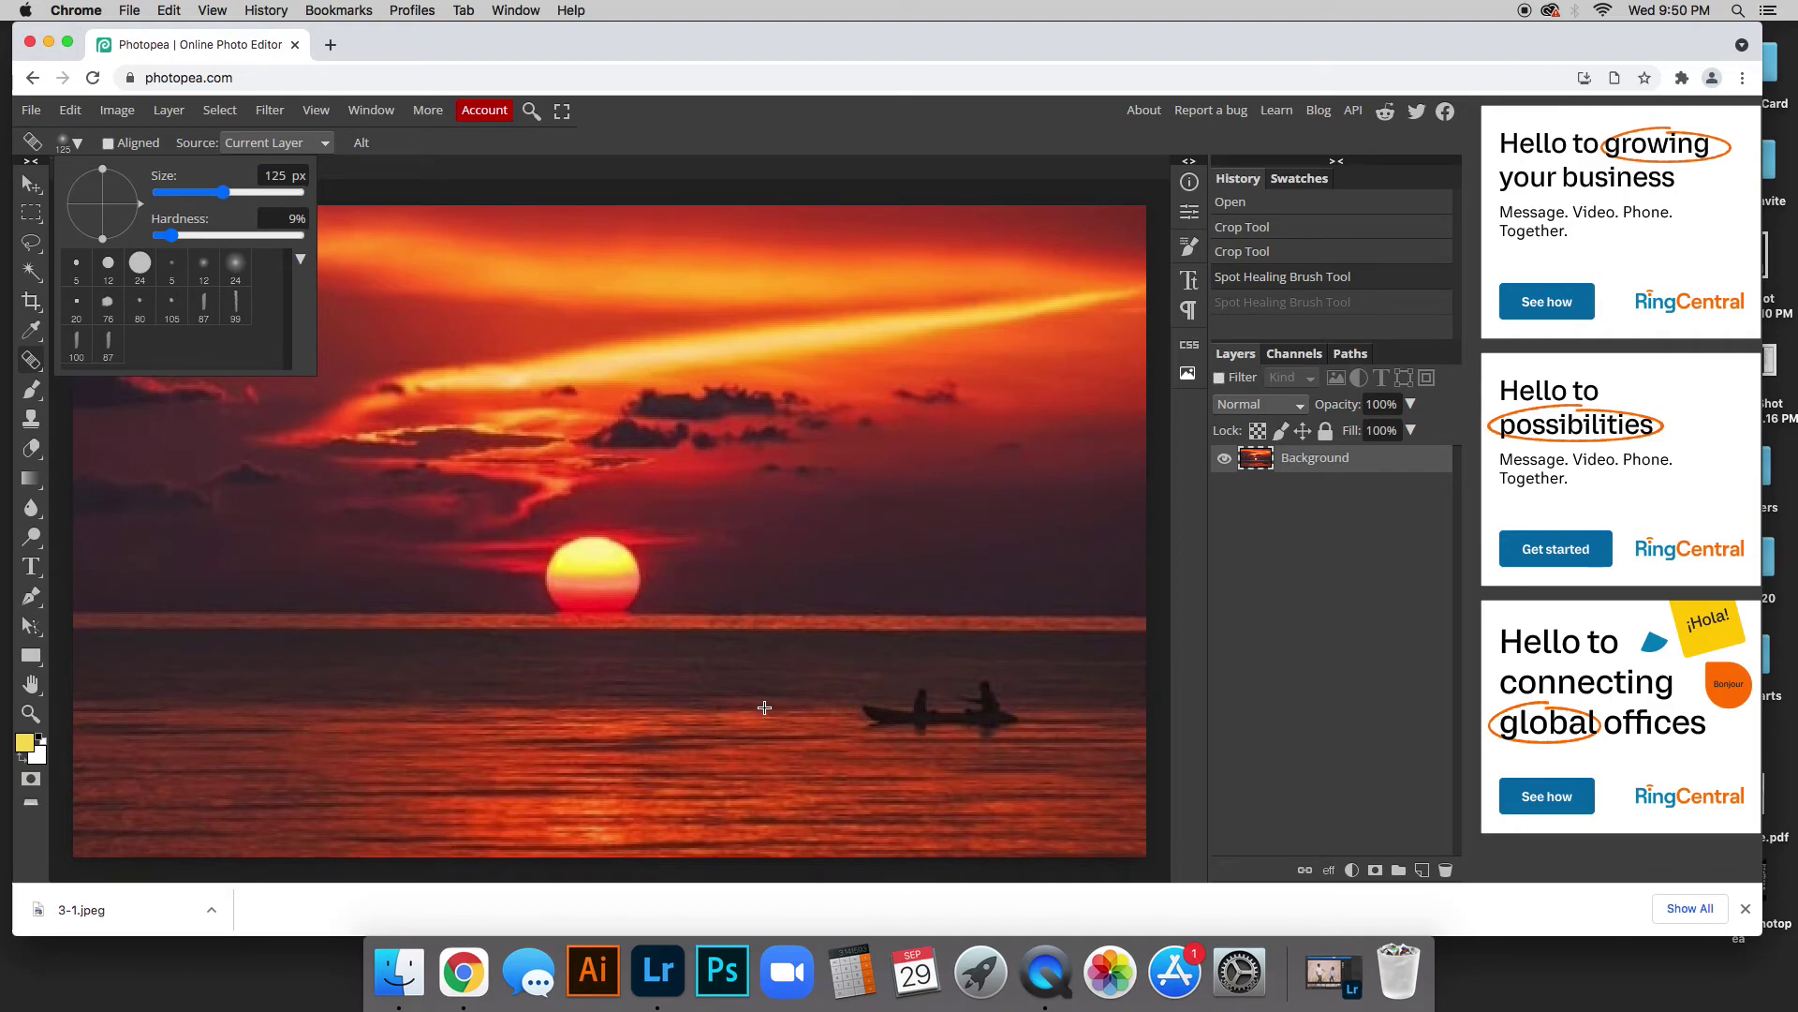
pyautogui.press('Escape')
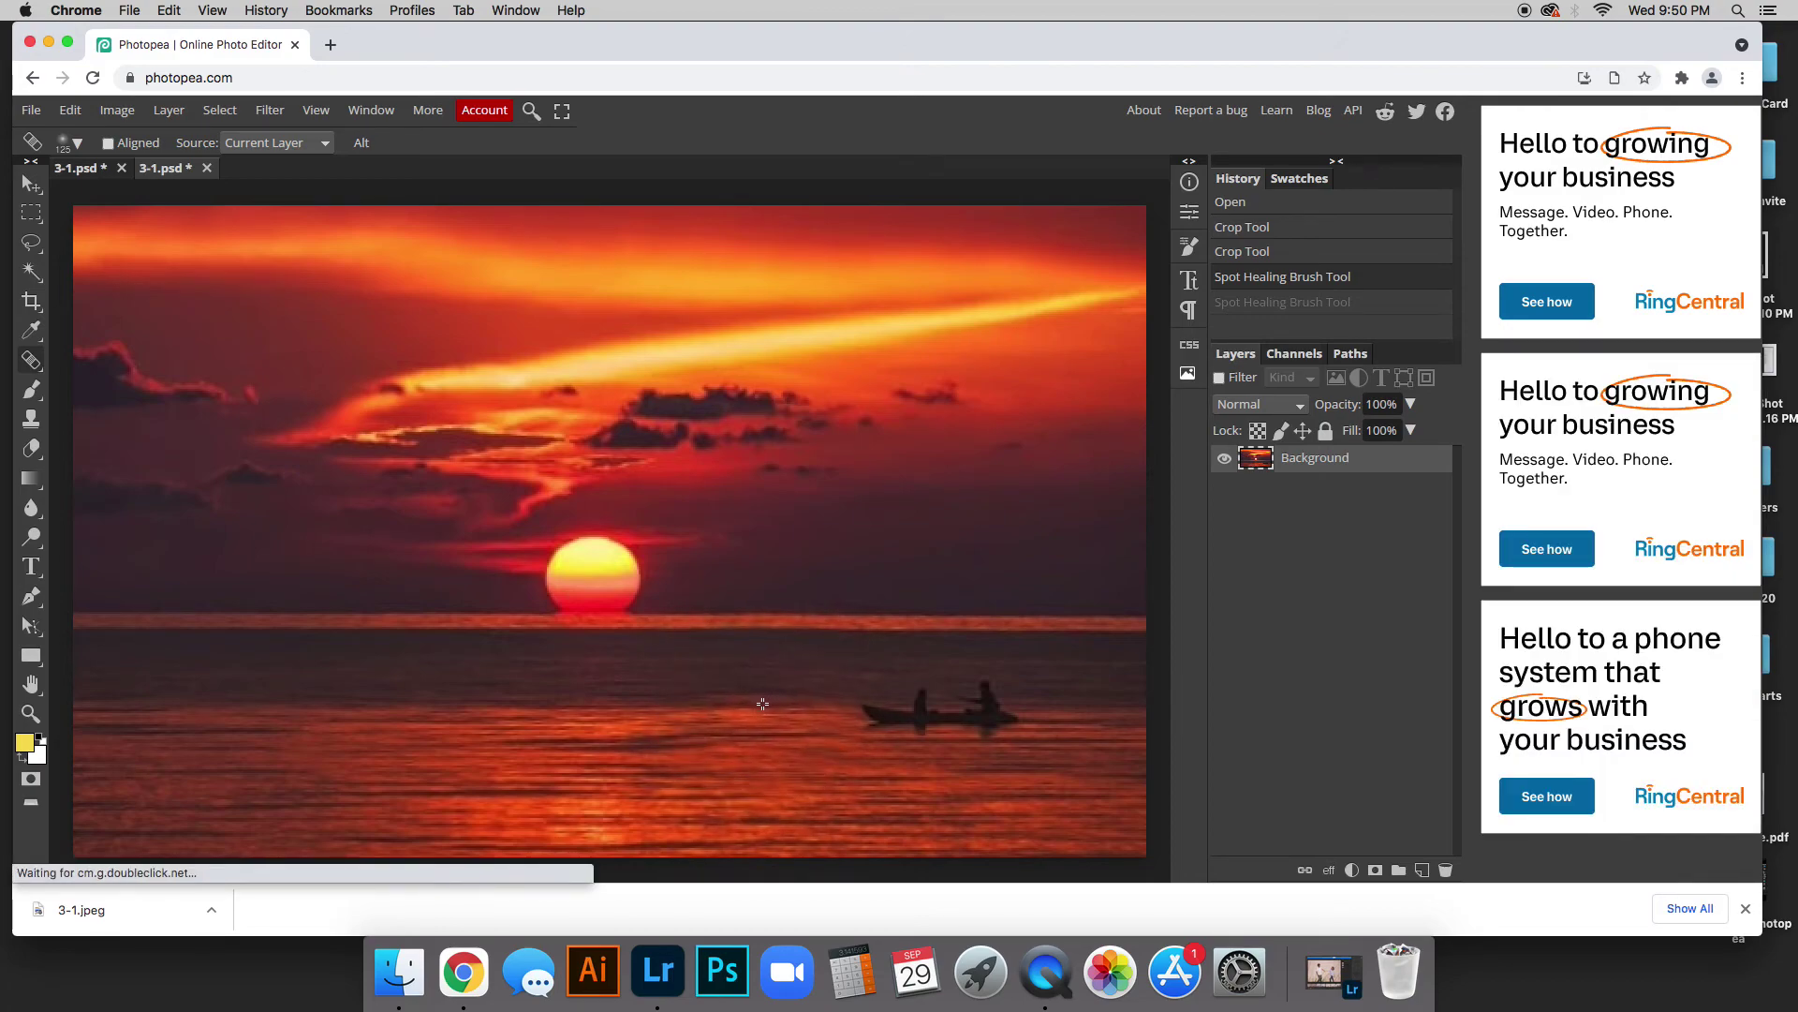
pyautogui.moveTo(829, 712)
pyautogui.mouseDown()
pyautogui.moveTo(1007, 717)
pyautogui.moveTo(909, 710)
pyautogui.moveTo(964, 710)
pyautogui.moveTo(1410, 347)
pyautogui.mouseUp()
pyautogui.click(905, 710)
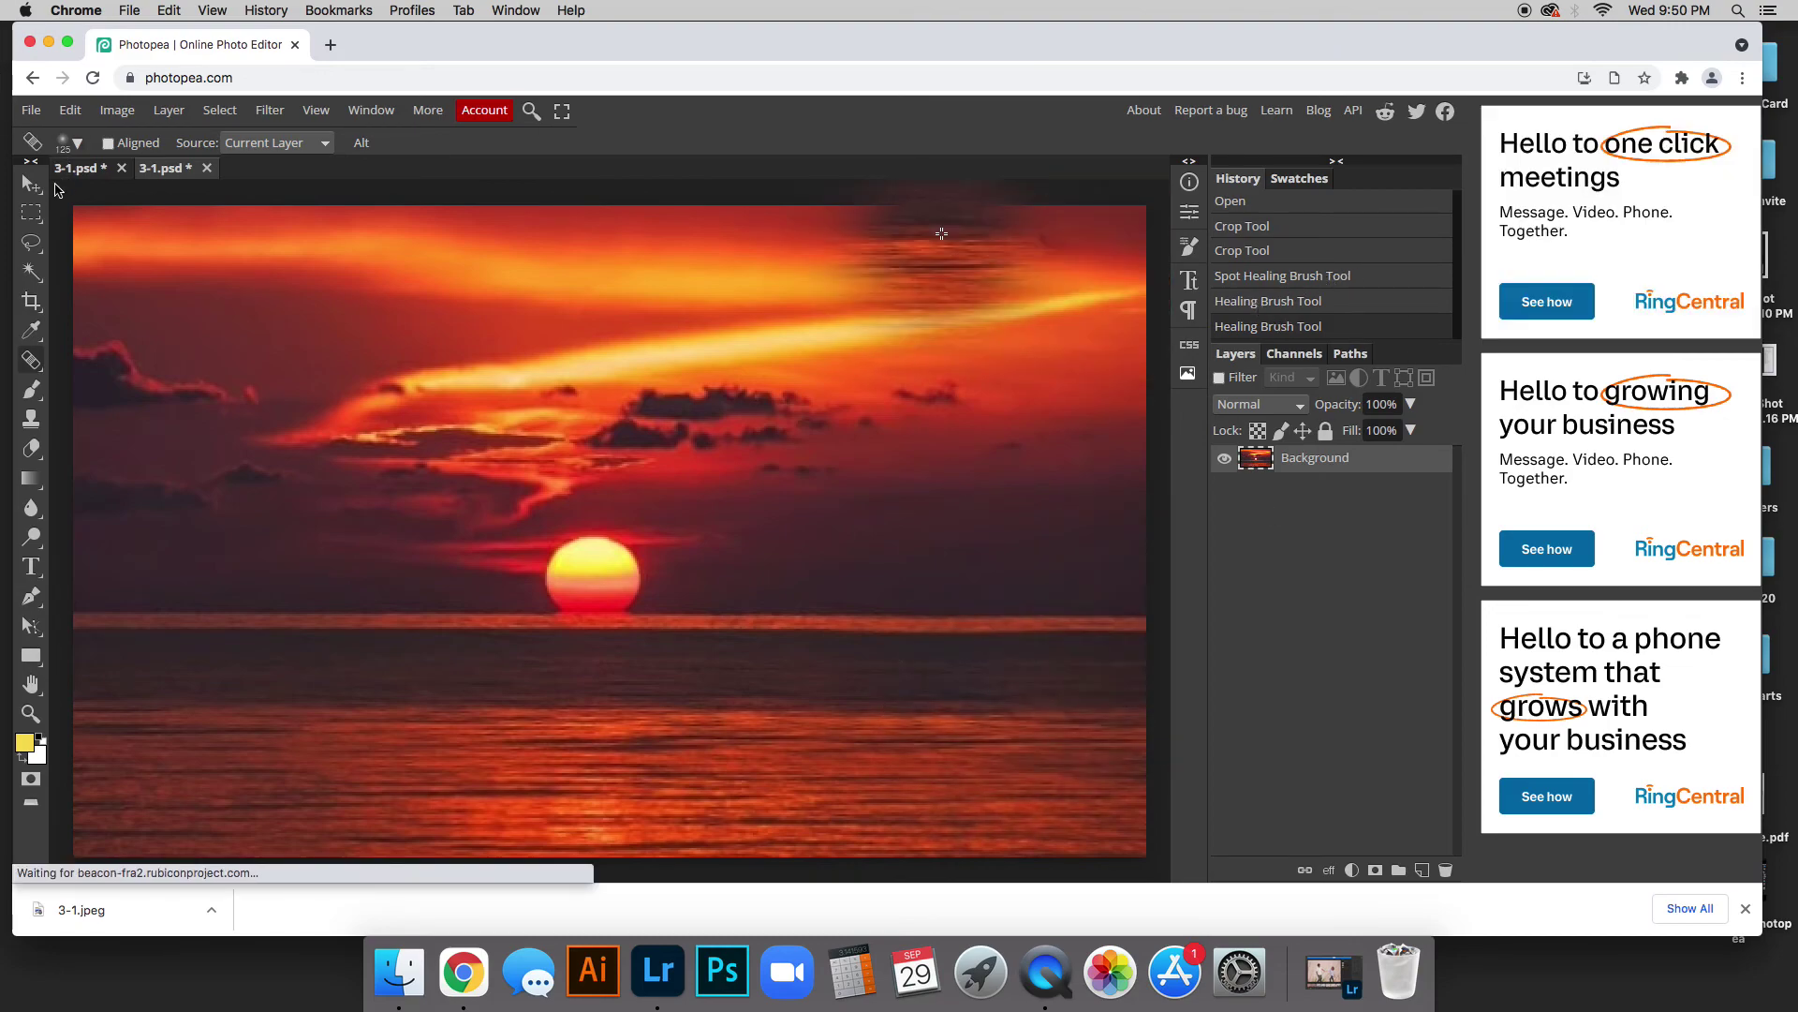
pyautogui.click(29, 184)
pyautogui.press('super+minus')
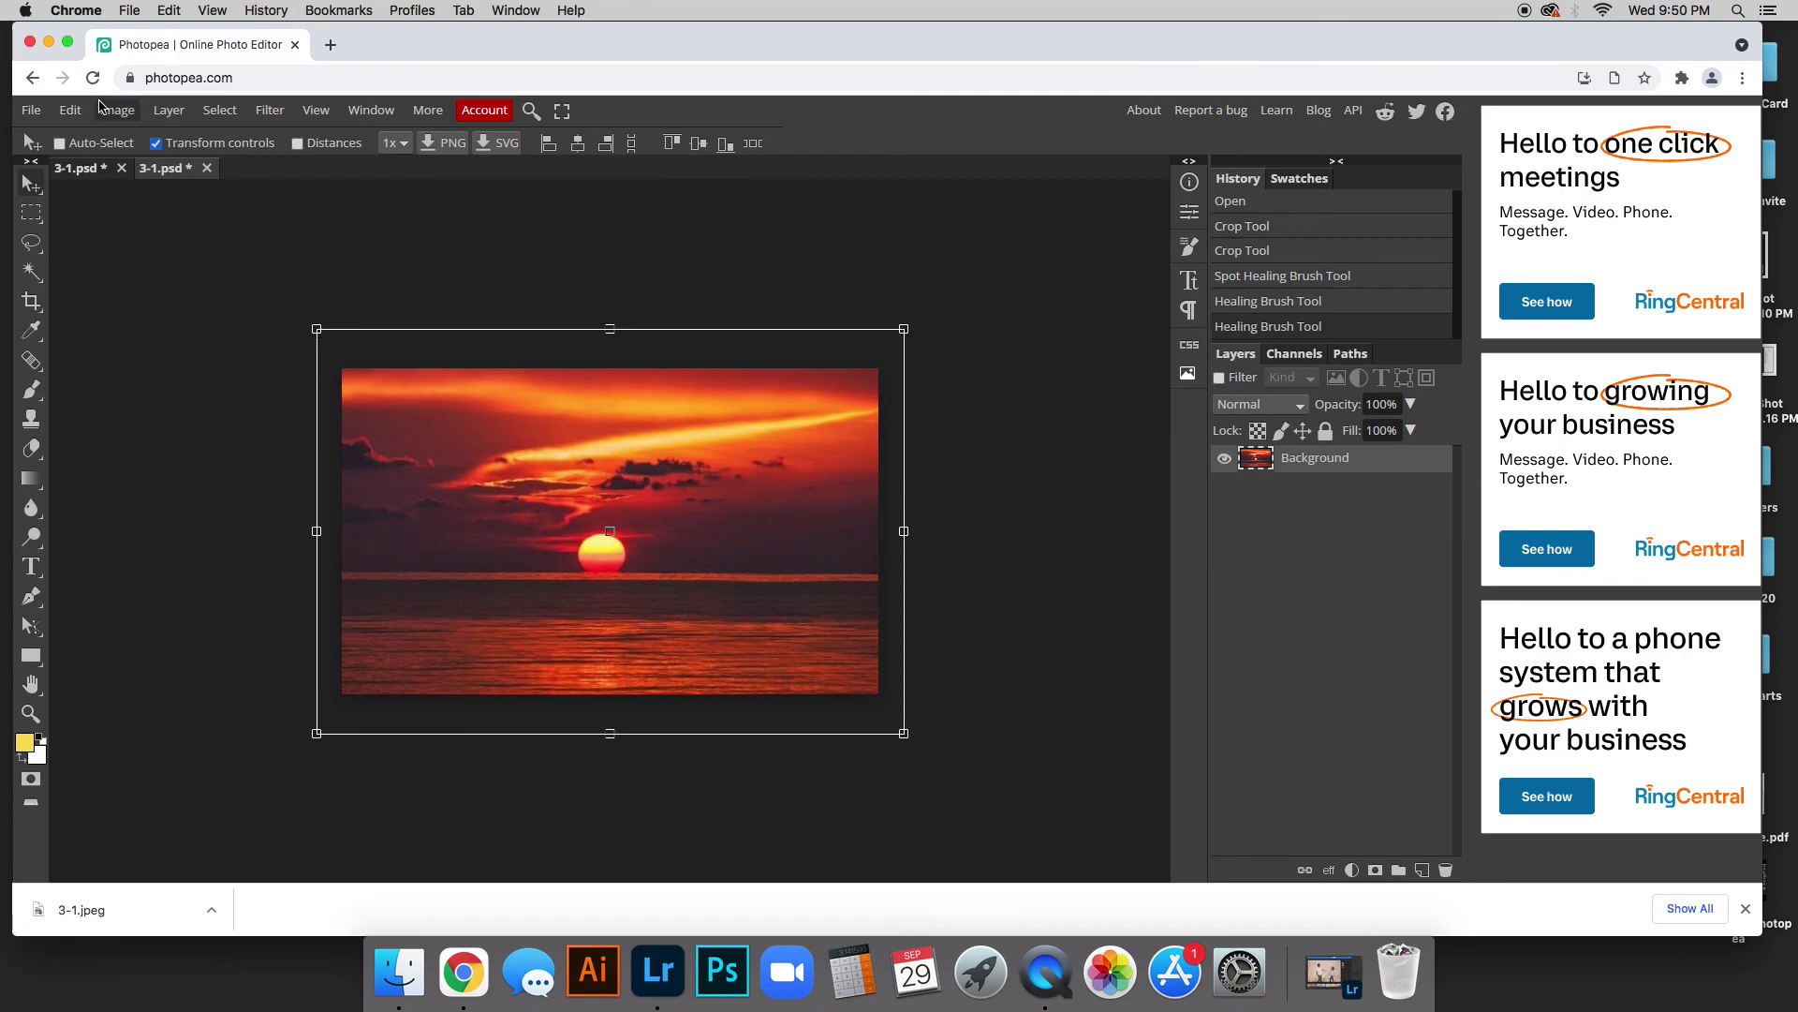
# Bring up the File > Export as submenu listing JPG
pyautogui.click(34, 112)
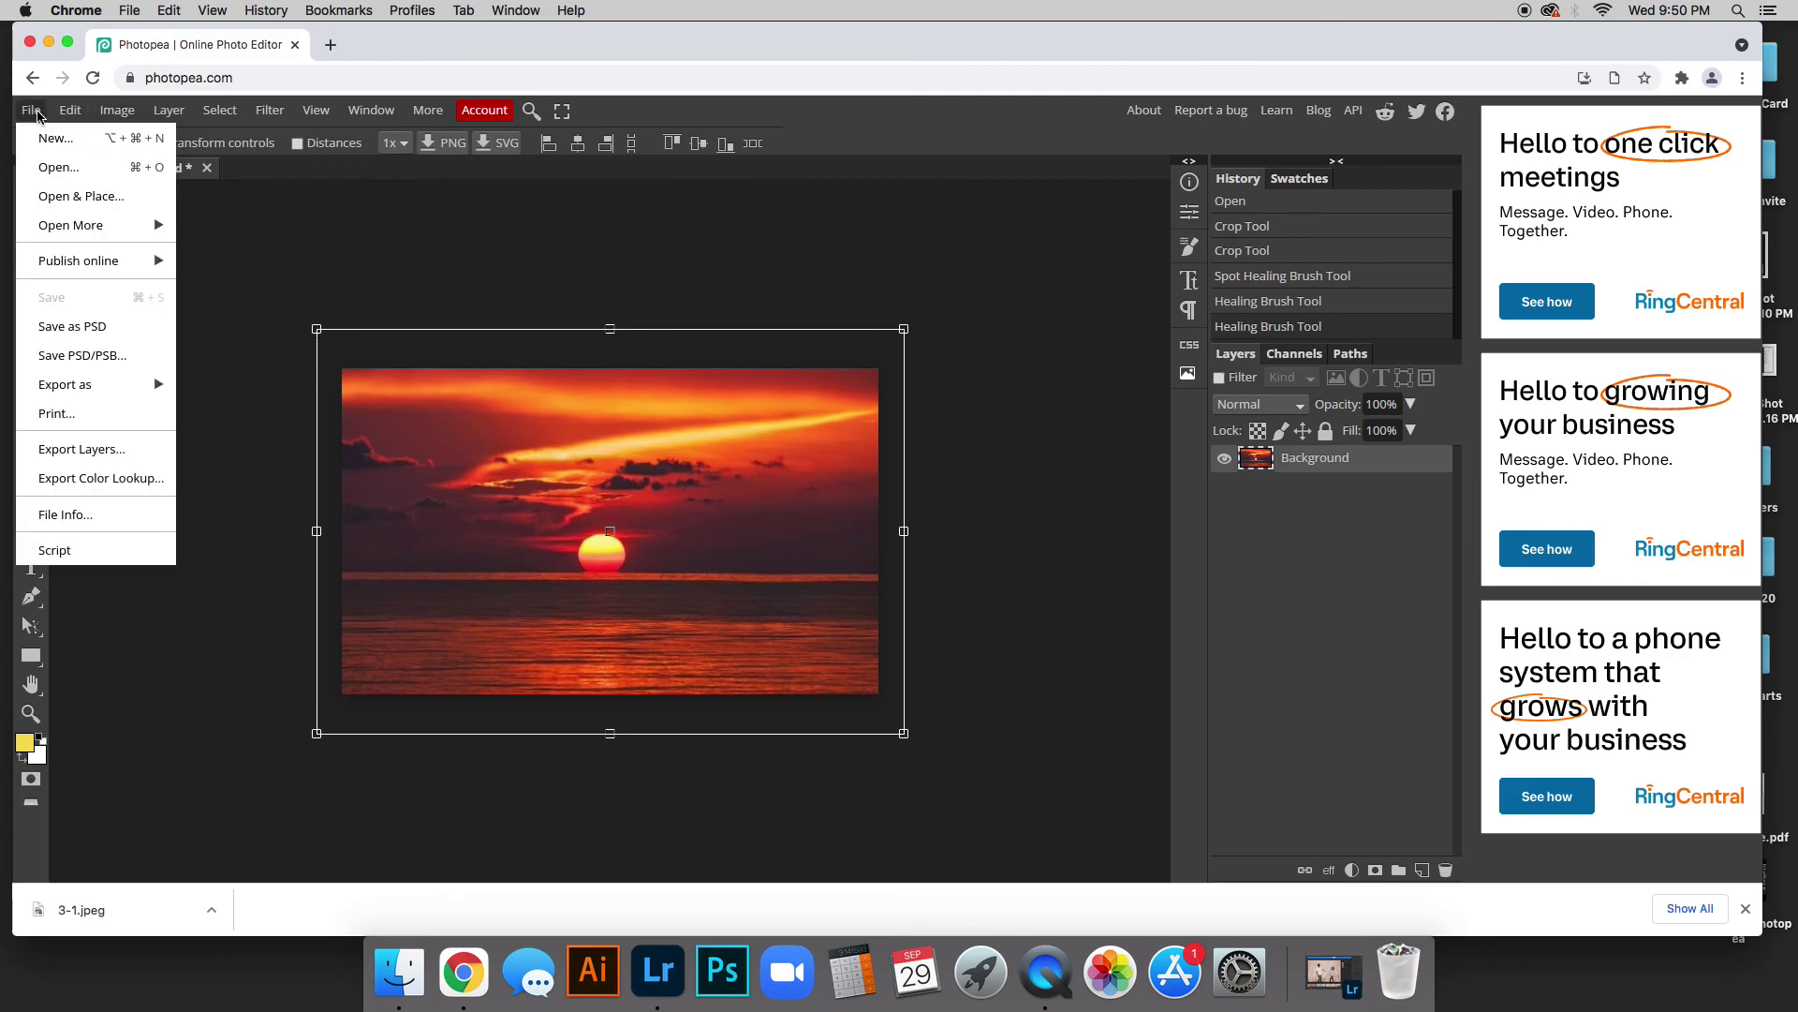
pyautogui.moveTo(150, 384)
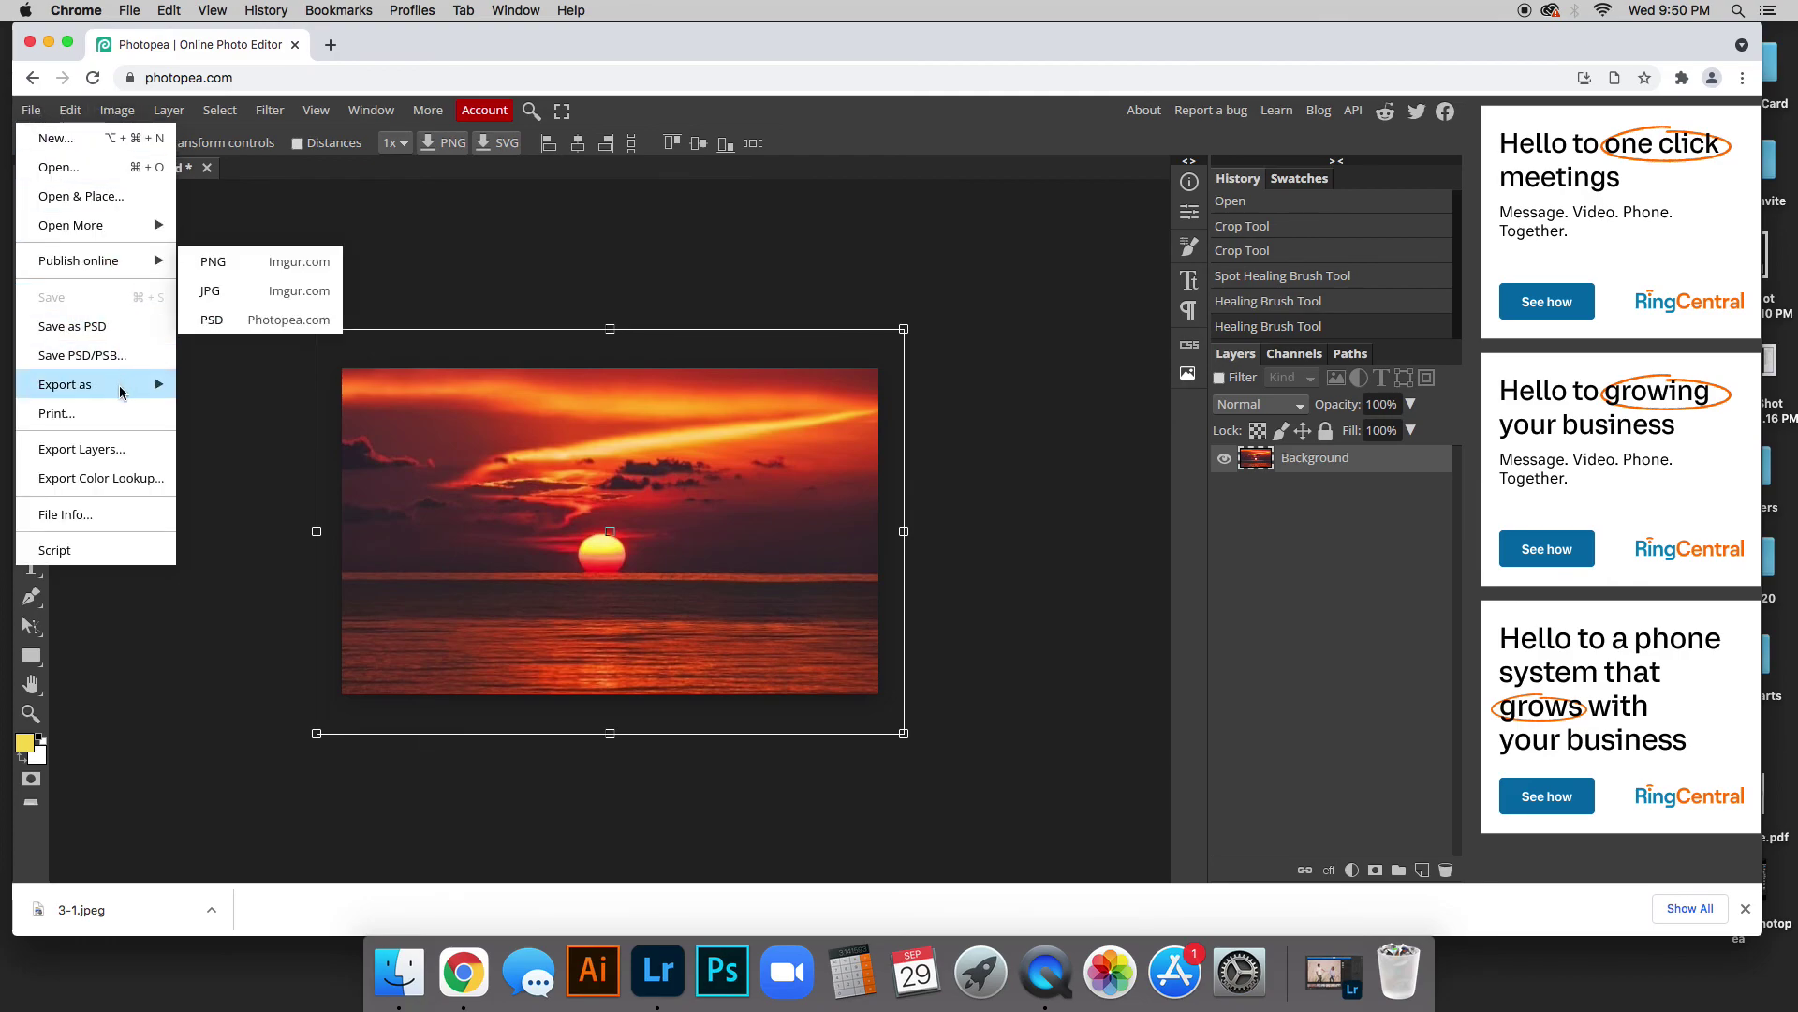